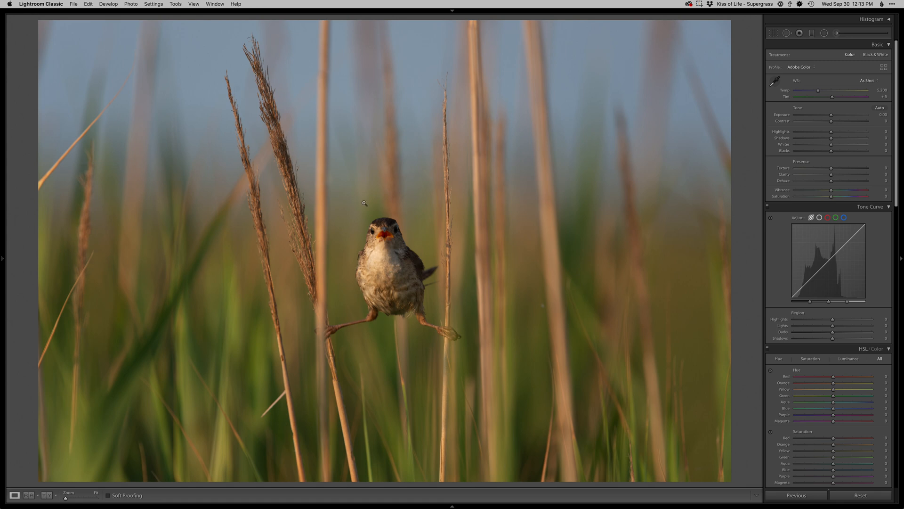
# Crop the photo slightly tighter around the bird at the original aspect ratio, keeping it horizontally near the centre.
pyautogui.press('r')
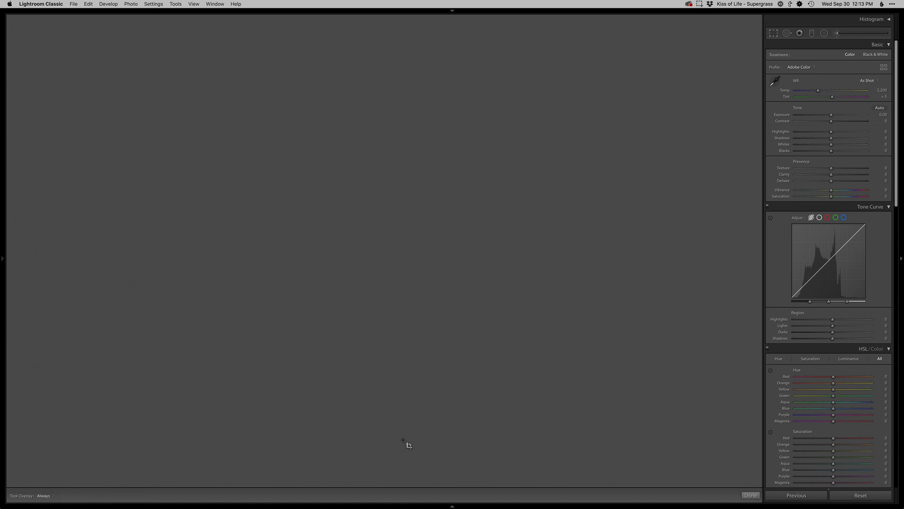
pyautogui.moveTo(395, 479); pyautogui.dragTo(396, 460)
pyautogui.moveTo(400, 310); pyautogui.dragTo(402, 323)
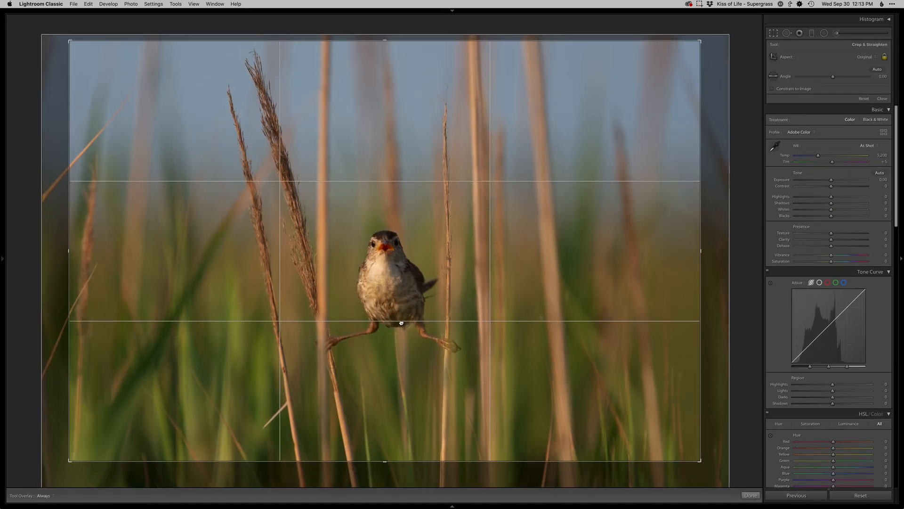
pyautogui.moveTo(353, 141); pyautogui.dragTo(355, 141)
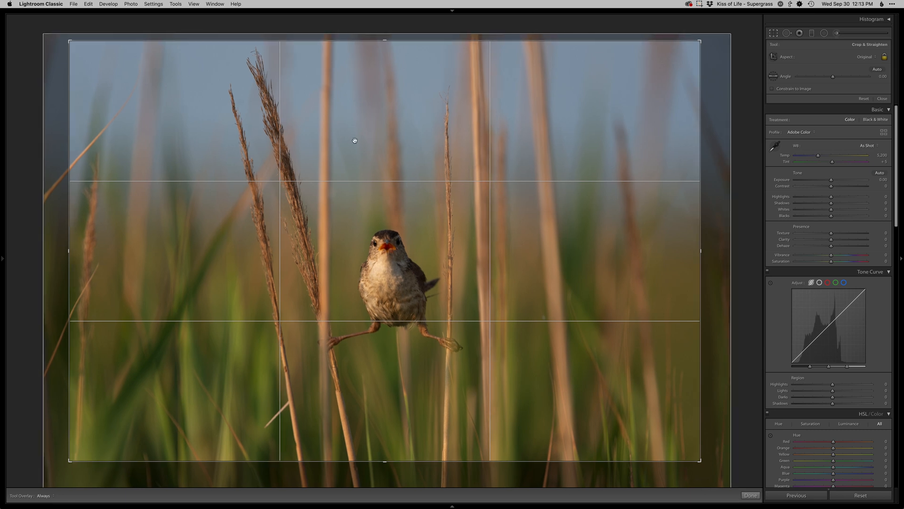
pyautogui.press('o')
pyautogui.moveTo(421, 171); pyautogui.dragTo(420, 171)
pyautogui.press('o')
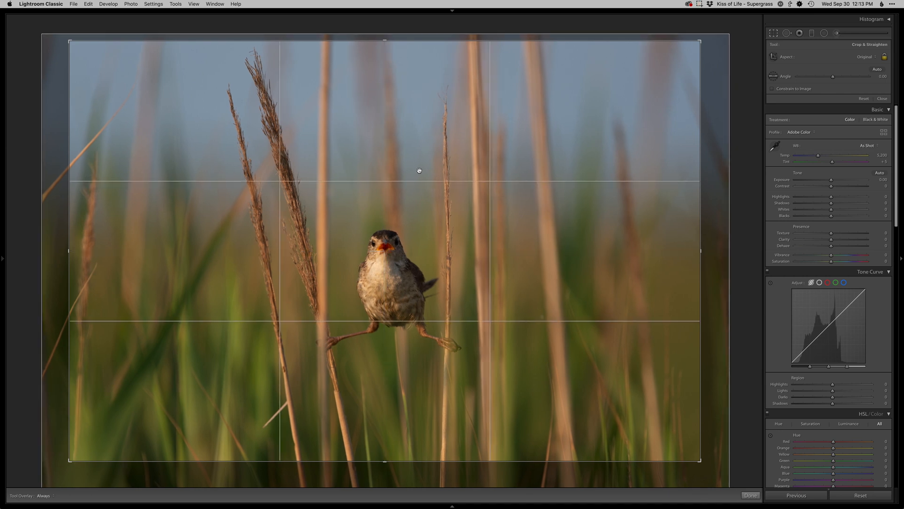
pyautogui.press('r')
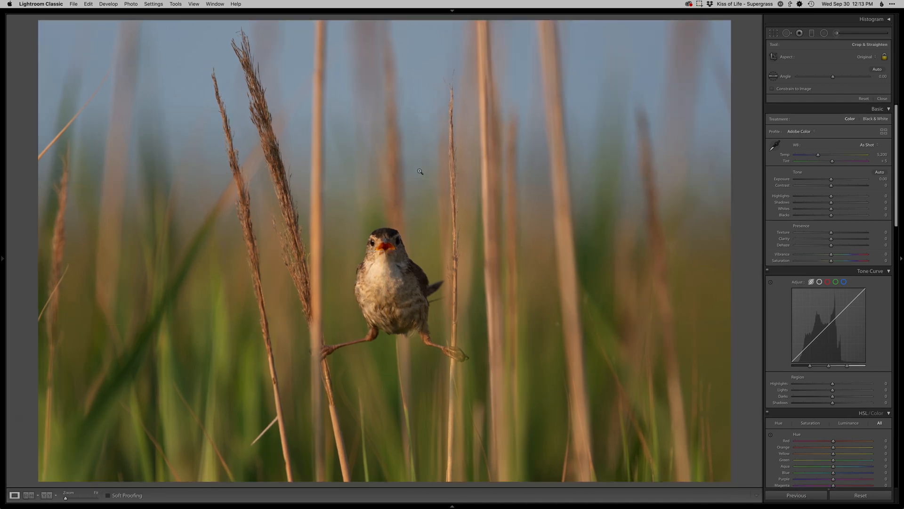
# Set the photo's exposure to +0.20, shadows to +80 and blacks to -20.
pyautogui.press('=')
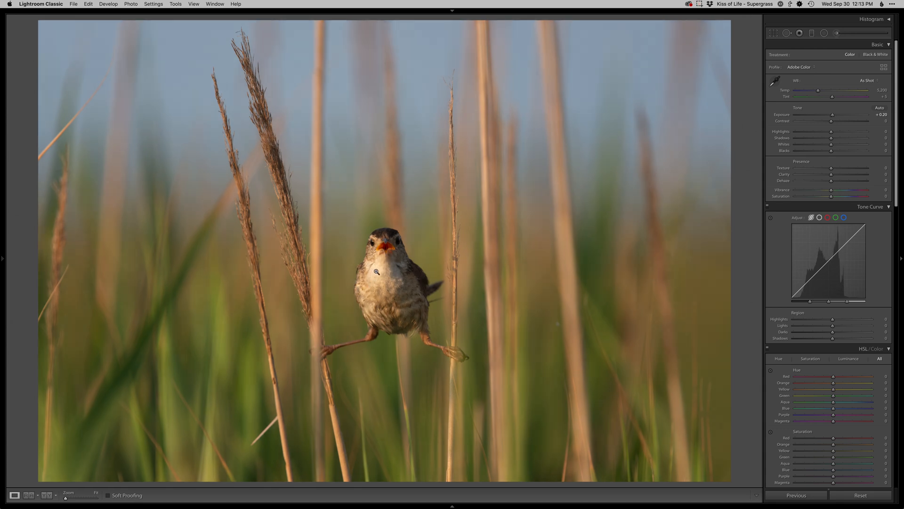
pyautogui.press('.')
pyautogui.press('.')
pyautogui.press('.')
pyautogui.press('=')
pyautogui.press('=')
pyautogui.press('=')
pyautogui.press('=')
pyautogui.press('=')
pyautogui.press('=')
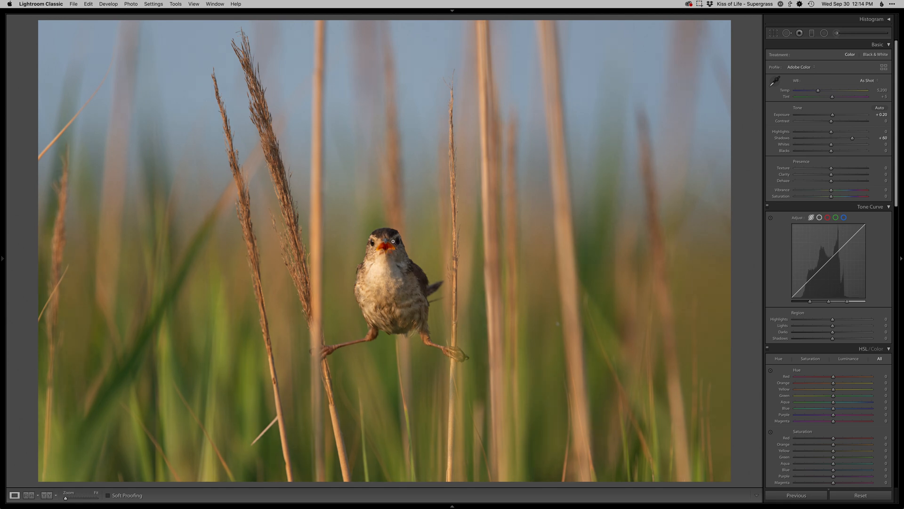
pyautogui.press('-')
pyautogui.press('-')
pyautogui.hotkey('shift', 'm')
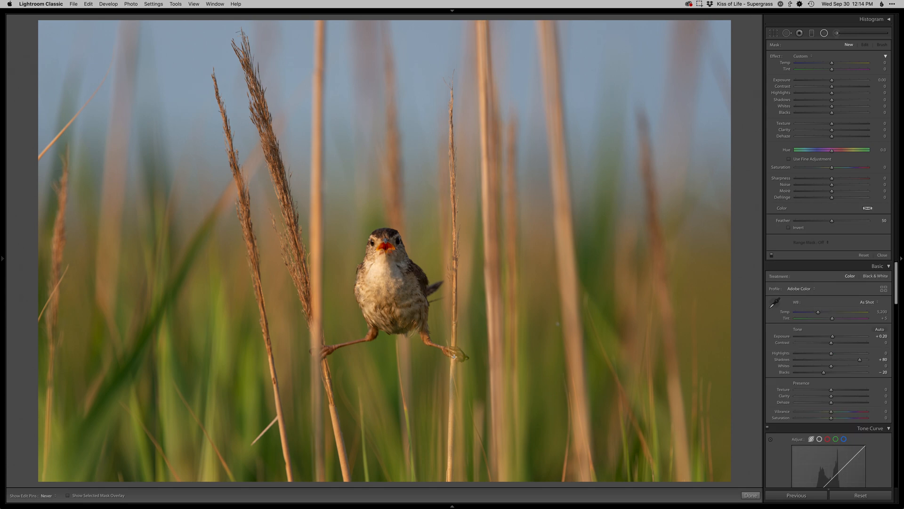
pyautogui.moveTo(388, 264); pyautogui.dragTo(497, 409)
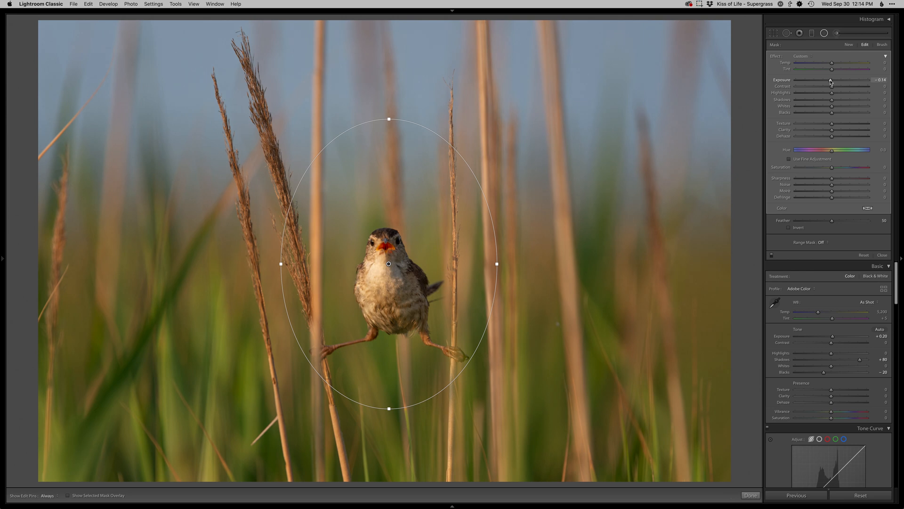
pyautogui.press('Delete')
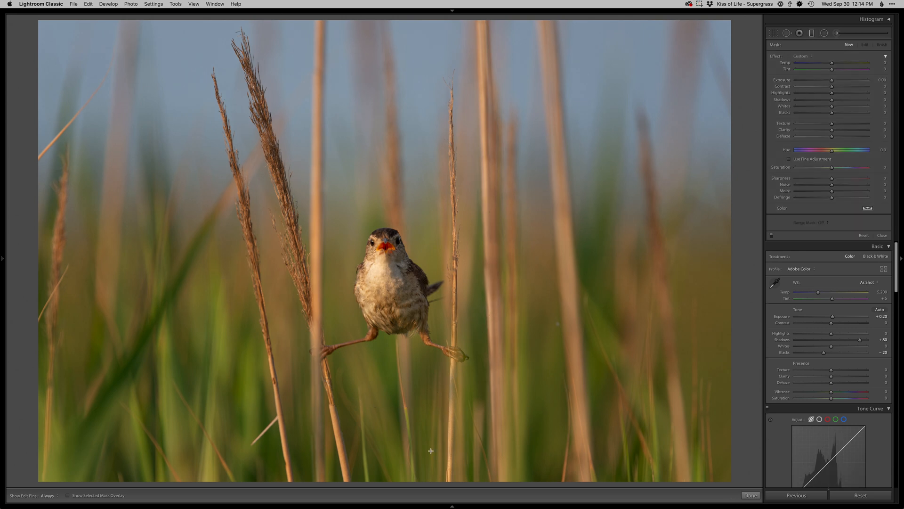
# Darken the foreground grass with a horizontal graduated filter from the photo's bottom up to the bird, exposure -0.20.
pyautogui.moveTo(426, 454); pyautogui.dragTo(426, 285)
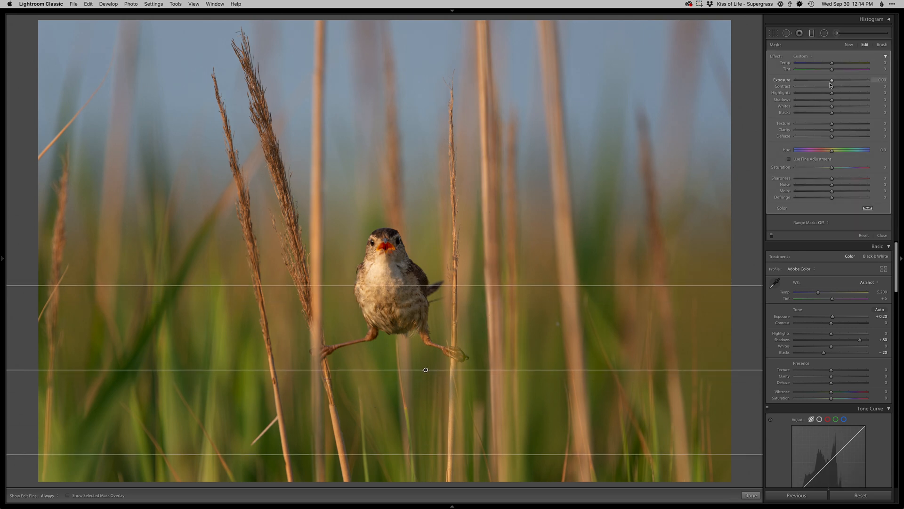
pyautogui.moveTo(832, 83); pyautogui.dragTo(831, 84)
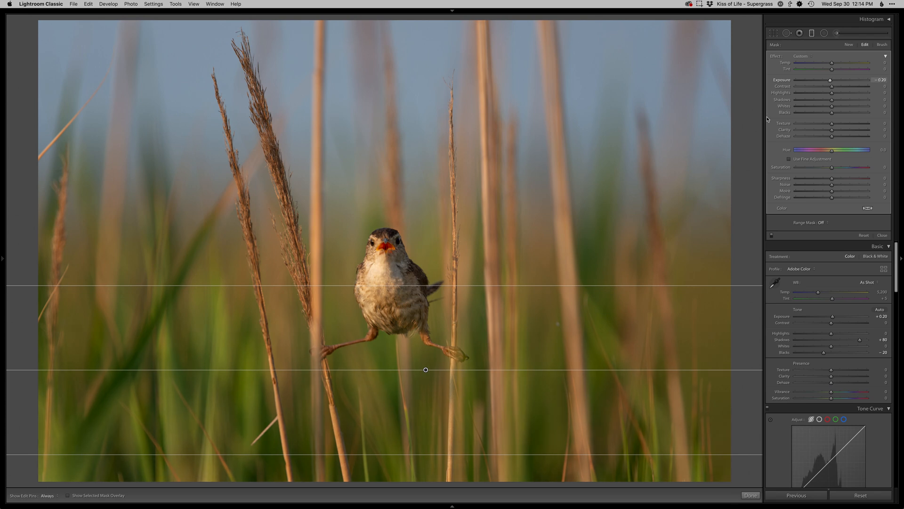
pyautogui.press('m')
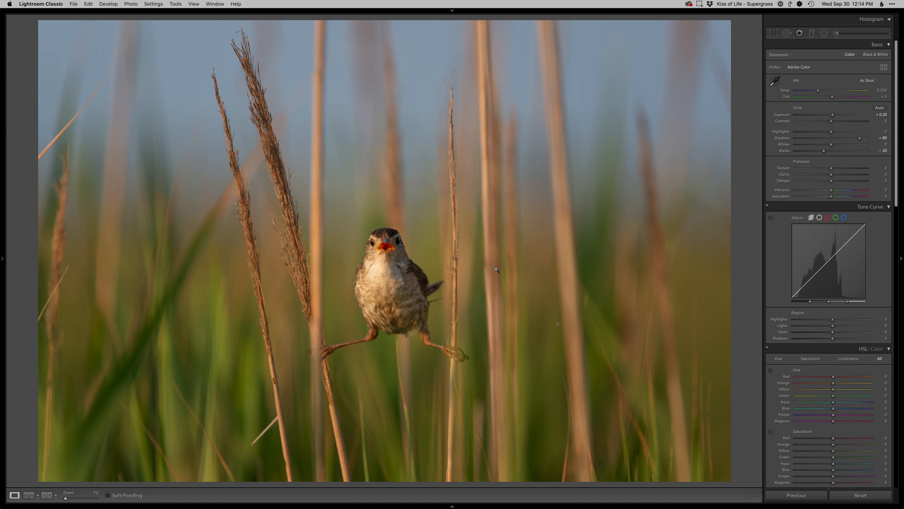
# Open the adjusted photo in Photoshop for editing and add an empty layer named Retouch.
pyautogui.press('super+e')
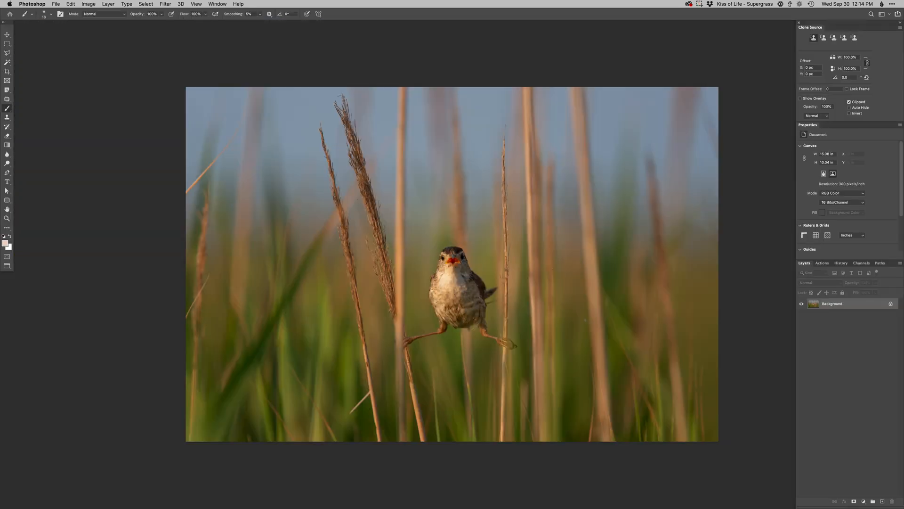
pyautogui.press('F2')
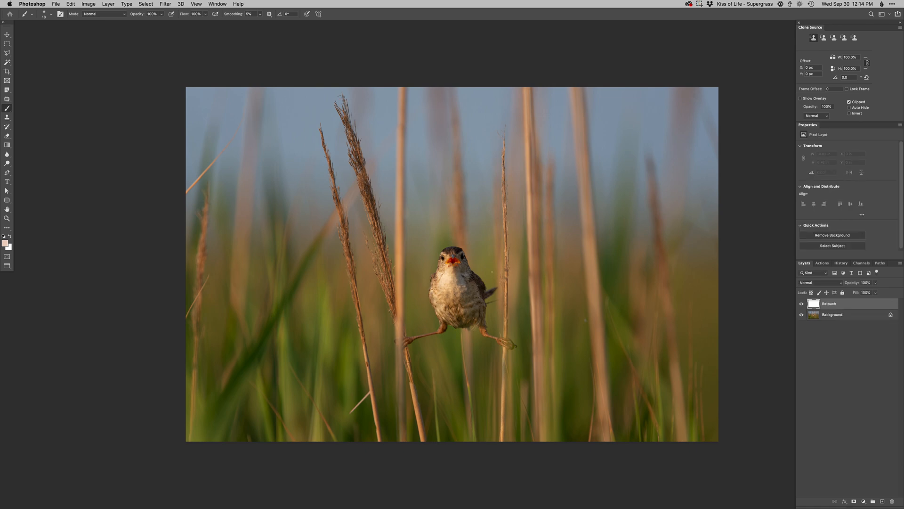
# Remove the thin diagonal stem crossing the seed head at the photo's left edge with the content-aware Spot Healing Brush.
pyautogui.moveTo(426, 413); pyautogui.dragTo(505, 428)
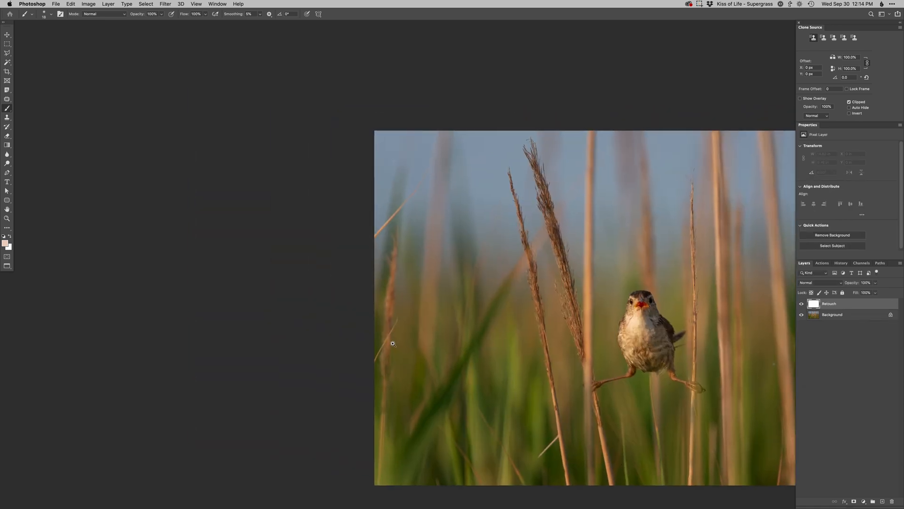
pyautogui.keyDown('super'); pyautogui.click(394, 344); pyautogui.keyUp('super')
pyautogui.keyDown('super'); pyautogui.click(393, 343); pyautogui.keyUp('super')
pyautogui.press('j')
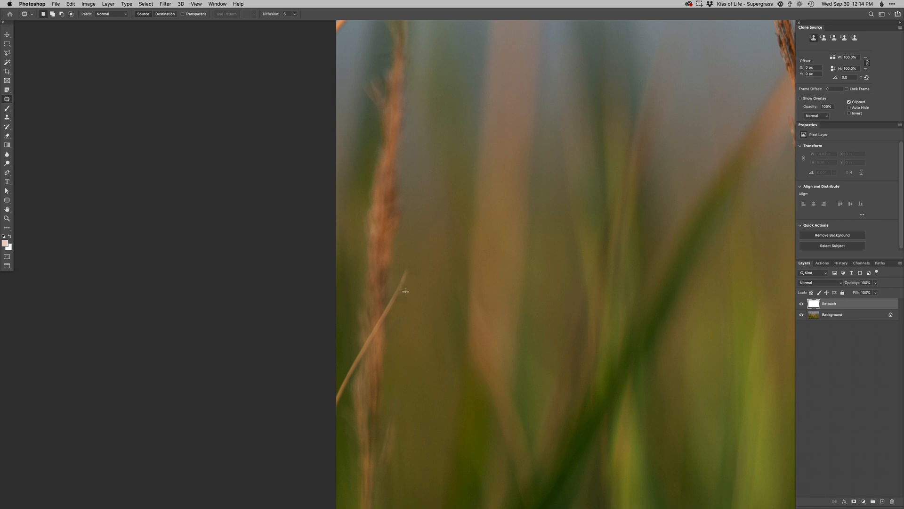
pyautogui.rightClick(413, 299)
pyautogui.click(429, 281)
pyautogui.hotkey('shift', 'j')
pyautogui.hotkey('shift', 'j')
pyautogui.hotkey('shift', 'j')
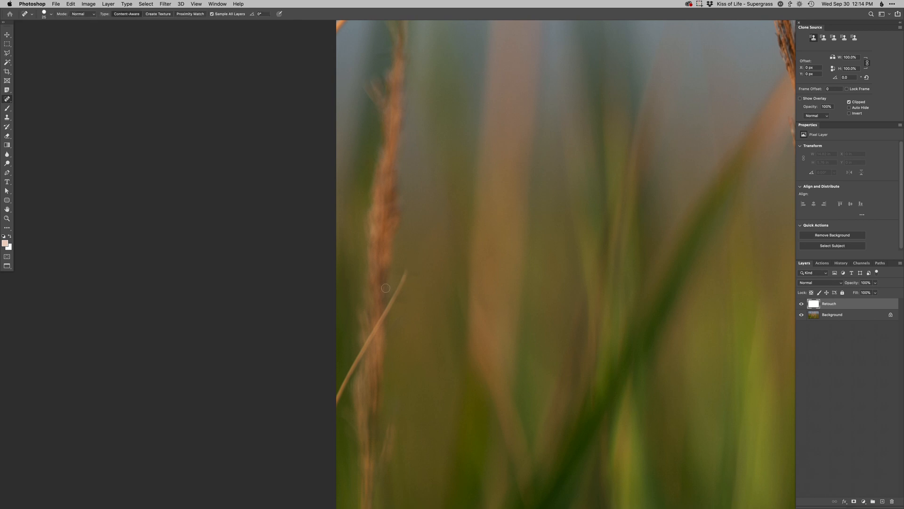
pyautogui.scroll(3, 408, 253)
pyautogui.moveTo(403, 305)
pyautogui.mouseDown()
pyautogui.moveTo(408, 296)
pyautogui.moveTo(333, 438)
pyautogui.mouseUp()
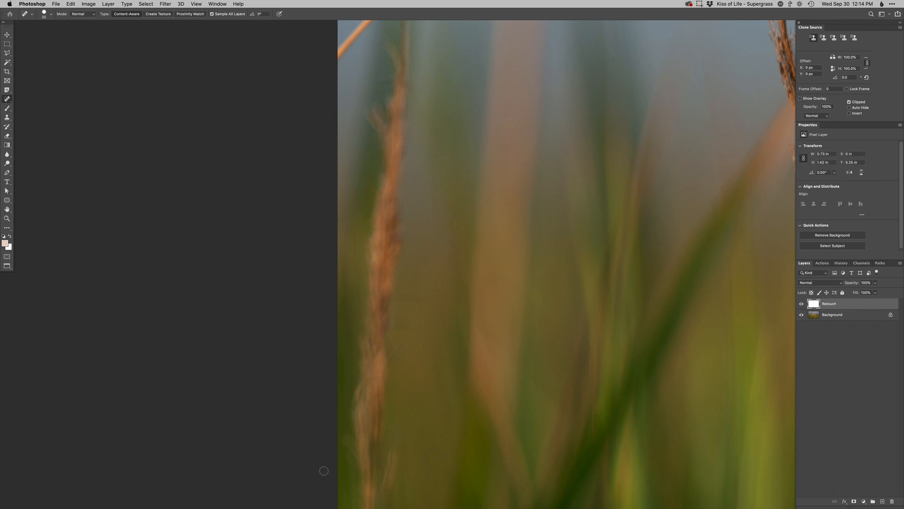
# Clean up the healed area along the left seed head with the Clone Stamp.
pyautogui.press('s')
pyautogui.keyDown('alt'); pyautogui.click(361, 411); pyautogui.keyUp('alt')
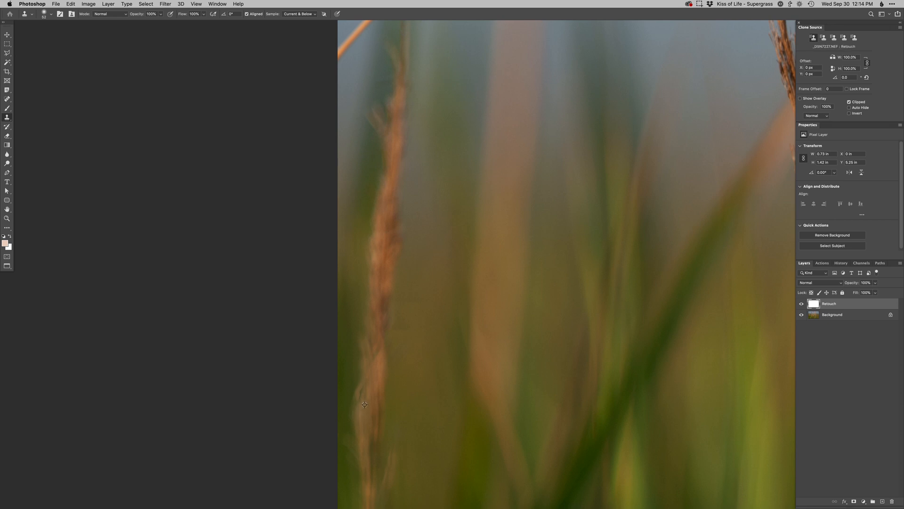
pyautogui.keyDown('alt'); pyautogui.click(377, 364); pyautogui.keyUp('alt')
pyautogui.moveTo(374, 344)
pyautogui.mouseDown()
pyautogui.moveTo(382, 354)
pyautogui.moveTo(404, 339)
pyautogui.mouseUp()
# Heal away the bright lower part of the diagonal stem in the sky near the photo's upper-left edge.
pyautogui.moveTo(421, 235); pyautogui.dragTo(397, 361)
pyautogui.scroll(5, 397, 361)
pyautogui.press('j')
pyautogui.scroll(2, 483, 132)
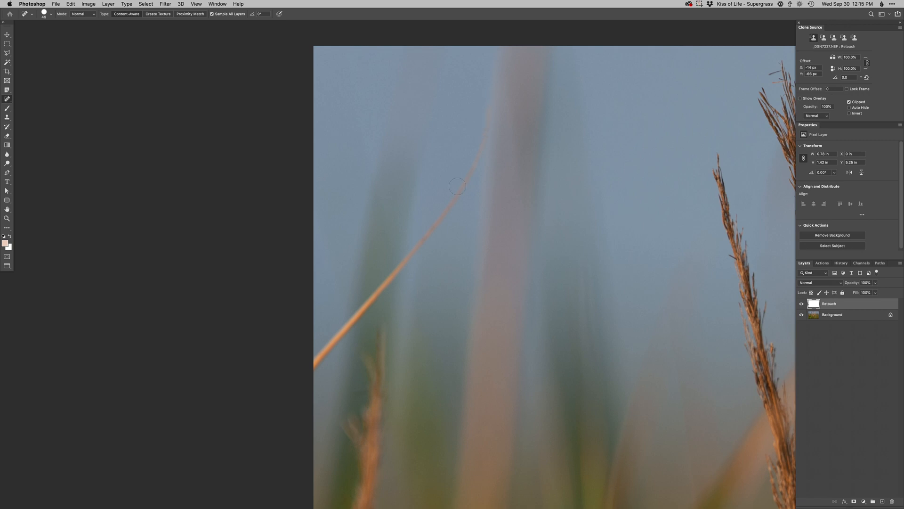
pyautogui.moveTo(460, 194)
pyautogui.mouseDown()
pyautogui.moveTo(342, 323)
pyautogui.moveTo(349, 321)
pyautogui.moveTo(309, 375)
pyautogui.mouseUp()
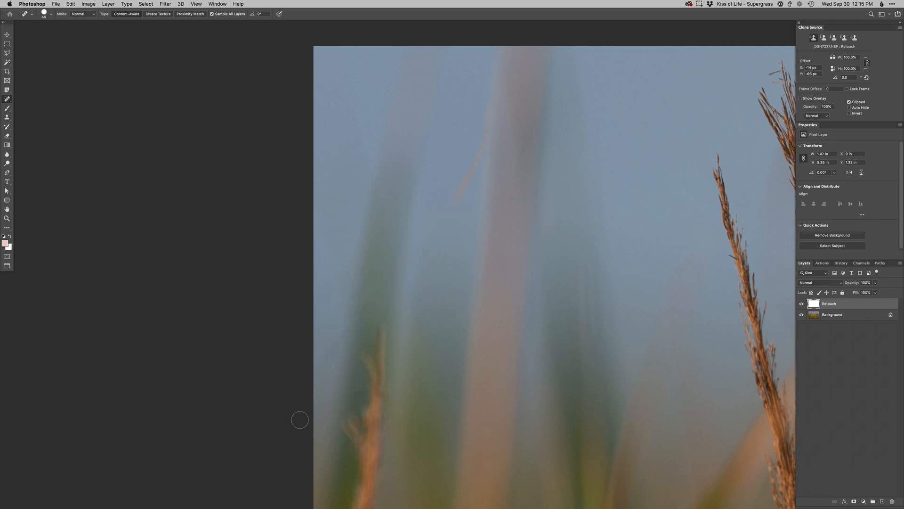
# Rebuild the edge of the blurred green blade where the diagonal stem was removed, using the Clone Stamp.
pyautogui.press('s')
pyautogui.keyDown('alt'); pyautogui.click(370, 268); pyautogui.keyUp('alt')
pyautogui.moveTo(365, 298)
pyautogui.mouseDown()
pyautogui.moveTo(348, 335)
pyautogui.moveTo(322, 360)
pyautogui.moveTo(337, 366)
pyautogui.moveTo(333, 340)
pyautogui.moveTo(340, 360)
pyautogui.mouseUp()
pyautogui.keyDown('alt'); pyautogui.click(338, 366); pyautogui.keyUp('alt')
pyautogui.keyDown('alt'); pyautogui.click(375, 272); pyautogui.keyUp('alt')
pyautogui.moveTo(368, 292); pyautogui.dragTo(354, 322)
pyautogui.keyDown('alt'); pyautogui.click(347, 321); pyautogui.keyUp('alt')
pyautogui.click(341, 340)
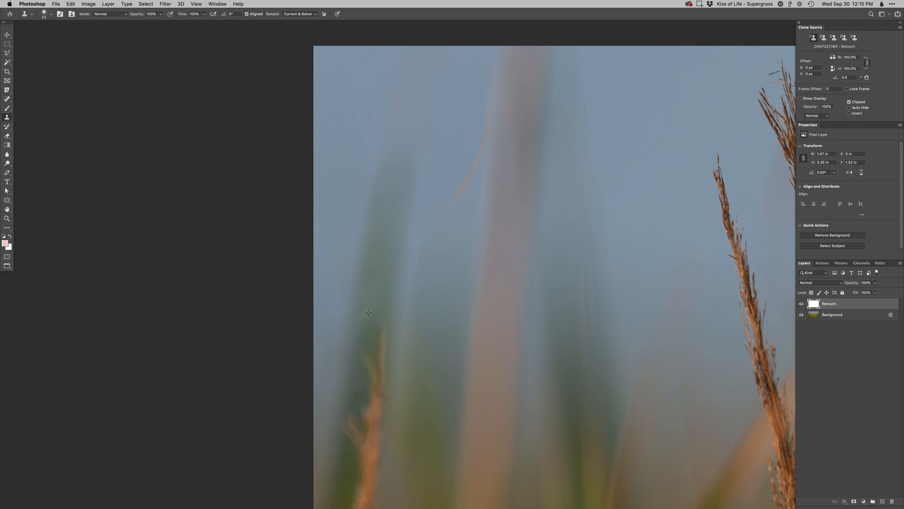
# Clone out the remaining thin tip of the diagonal stem beside the blurred stalk and smooth the surrounding background.
pyautogui.moveTo(406, 276); pyautogui.dragTo(385, 329)
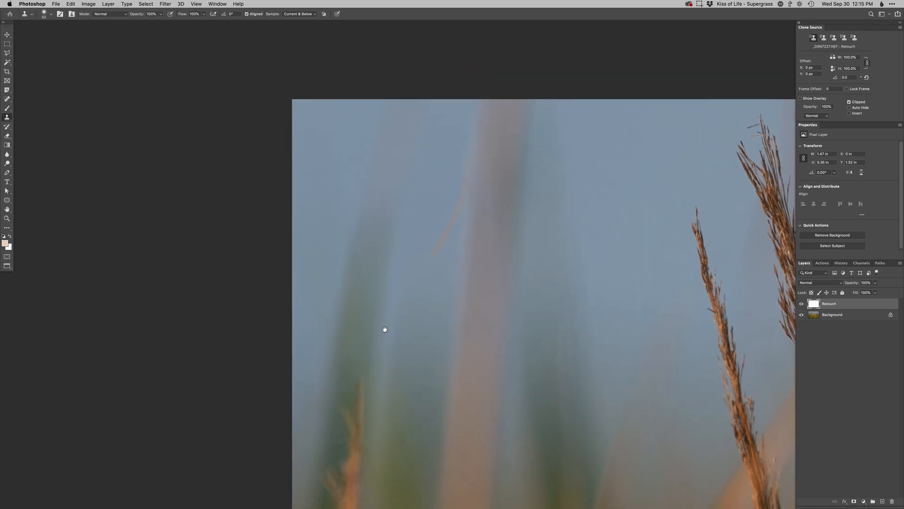
pyautogui.keyDown('alt'); pyautogui.click(400, 300); pyautogui.keyUp('alt')
pyautogui.moveTo(402, 285)
pyautogui.mouseDown()
pyautogui.moveTo(420, 271)
pyautogui.moveTo(425, 299)
pyautogui.moveTo(410, 328)
pyautogui.mouseUp()
pyautogui.keyDown('alt'); pyautogui.click(432, 286); pyautogui.keyUp('alt')
pyautogui.moveTo(437, 241); pyautogui.dragTo(396, 357)
pyautogui.keyDown('alt'); pyautogui.click(405, 276); pyautogui.keyUp('alt')
pyautogui.keyDown('alt'); pyautogui.click(406, 338); pyautogui.keyUp('alt')
pyautogui.moveTo(420, 283)
pyautogui.mouseDown()
pyautogui.moveTo(415, 320)
pyautogui.moveTo(457, 265)
pyautogui.mouseUp()
pyautogui.moveTo(438, 259)
pyautogui.mouseDown()
pyautogui.moveTo(449, 259)
pyautogui.moveTo(441, 324)
pyautogui.mouseUp()
pyautogui.keyDown('alt'); pyautogui.click(371, 324); pyautogui.keyUp('alt')
pyautogui.moveTo(315, 409); pyautogui.dragTo(315, 409)
pyautogui.keyDown('alt'); pyautogui.click(373, 343); pyautogui.keyUp('alt')
pyautogui.moveTo(662, 371)
pyautogui.mouseDown()
pyautogui.moveTo(416, 307)
pyautogui.moveTo(441, 392)
pyautogui.moveTo(500, 313)
pyautogui.moveTo(385, 407)
pyautogui.mouseUp()
pyautogui.scroll(-4, 518, 261)
# Clone out the lower part of the blurred brown stalk directly above the bird's head, sampling the nearby background.
pyautogui.moveTo(519, 260); pyautogui.dragTo(475, 397)
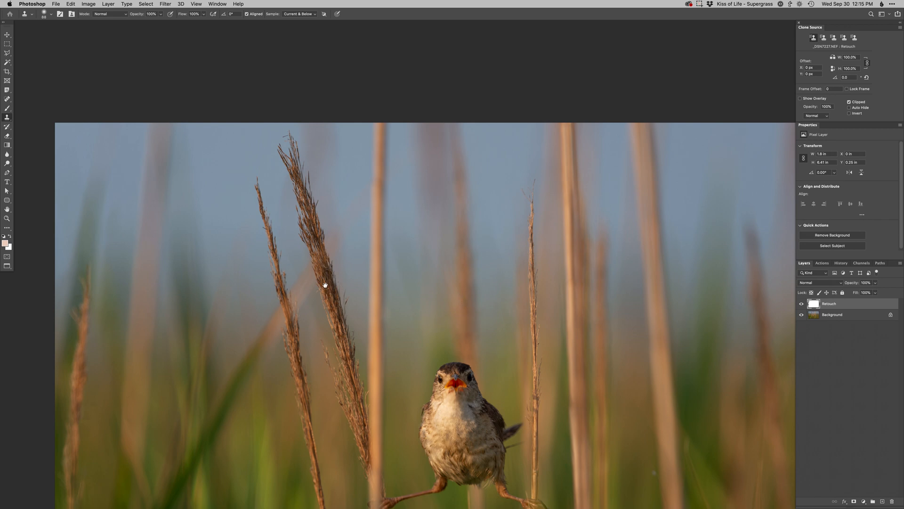
pyautogui.click(447, 335)
pyautogui.keyDown('alt'); pyautogui.click(449, 335); pyautogui.keyUp('alt')
pyautogui.click(457, 323)
pyautogui.press('super+z')
pyautogui.keyDown('alt'); pyautogui.click(448, 324); pyautogui.keyUp('alt')
pyautogui.keyDown('alt'); pyautogui.click(450, 334); pyautogui.keyUp('alt')
pyautogui.moveTo(457, 335); pyautogui.dragTo(461, 355)
pyautogui.click(458, 340)
pyautogui.keyDown('alt'); pyautogui.click(451, 340); pyautogui.keyUp('alt')
pyautogui.click(458, 358)
pyautogui.keyDown('alt'); pyautogui.click(462, 332); pyautogui.keyUp('alt')
pyautogui.click(469, 341)
pyautogui.keyDown('alt'); pyautogui.click(485, 343); pyautogui.keyUp('alt')
pyautogui.moveTo(478, 340)
pyautogui.mouseDown()
pyautogui.moveTo(482, 360)
pyautogui.moveTo(472, 334)
pyautogui.moveTo(483, 367)
pyautogui.moveTo(465, 358)
pyautogui.moveTo(480, 396)
pyautogui.mouseUp()
pyautogui.keyDown('alt'); pyautogui.click(484, 354); pyautogui.keyUp('alt')
pyautogui.keyDown('alt'); pyautogui.click(480, 357); pyautogui.keyUp('alt')
pyautogui.keyDown('alt'); pyautogui.click(484, 377); pyautogui.keyUp('alt')
pyautogui.moveTo(469, 371); pyautogui.dragTo(471, 410)
pyautogui.moveTo(451, 329)
pyautogui.mouseDown()
pyautogui.moveTo(456, 357)
pyautogui.moveTo(471, 331)
pyautogui.moveTo(476, 363)
pyautogui.mouseUp()
pyautogui.keyDown('alt'); pyautogui.click(450, 319); pyautogui.keyUp('alt')
pyautogui.keyDown('alt'); pyautogui.click(449, 330); pyautogui.keyUp('alt')
pyautogui.keyDown('alt'); pyautogui.click(487, 351); pyautogui.keyUp('alt')
pyautogui.keyDown('alt'); pyautogui.click(456, 345); pyautogui.keyUp('alt')
pyautogui.click(475, 333)
pyautogui.moveTo(454, 308)
pyautogui.mouseDown()
pyautogui.moveTo(456, 368)
pyautogui.moveTo(469, 358)
pyautogui.moveTo(471, 375)
pyautogui.mouseUp()
pyautogui.keyDown('alt'); pyautogui.click(453, 358); pyautogui.keyUp('alt')
pyautogui.keyDown('alt'); pyautogui.click(484, 339); pyautogui.keyUp('alt')
pyautogui.moveTo(479, 336); pyautogui.dragTo(472, 333)
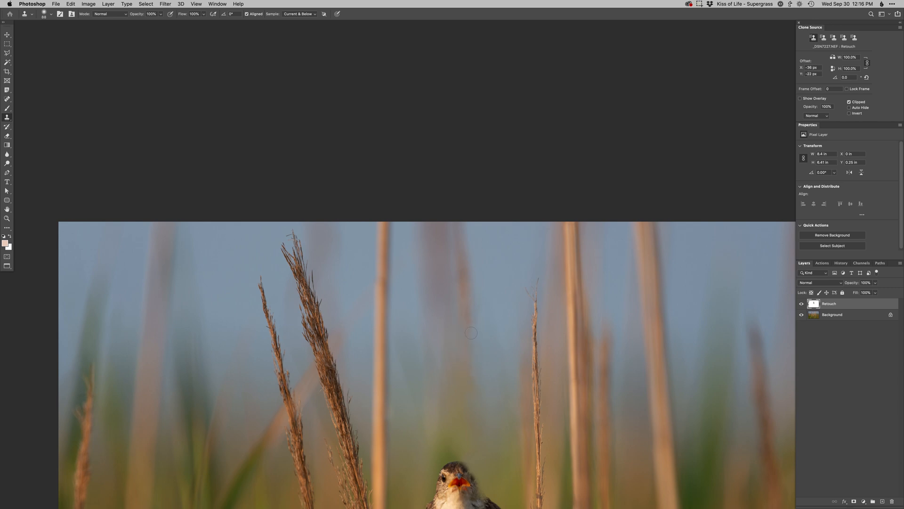
# Clone sky over the upper part of the blurred brown stalk above the bird, up to the photo's top edge.
pyautogui.keyDown('alt'); pyautogui.click(481, 393); pyautogui.keyUp('alt')
pyautogui.scroll(3, 455, 373)
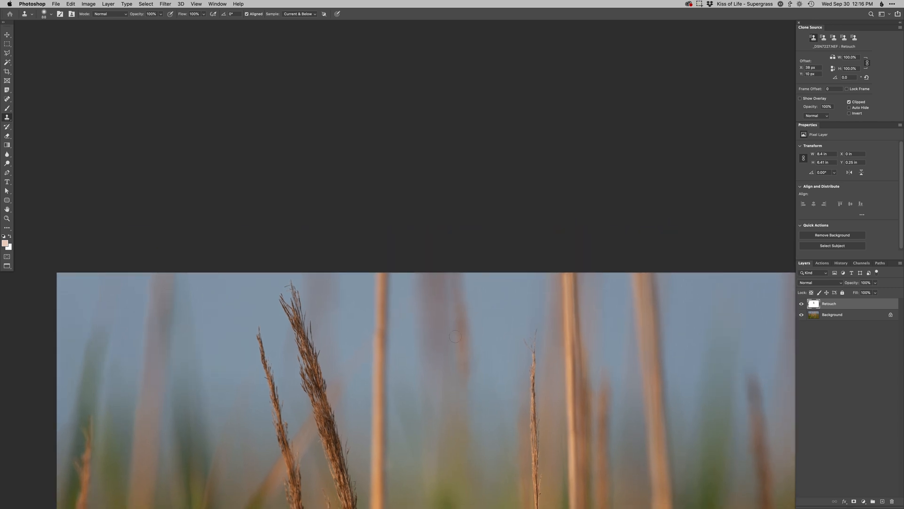
pyautogui.moveTo(465, 377); pyautogui.dragTo(468, 306)
pyautogui.keyDown('alt'); pyautogui.click(482, 360); pyautogui.keyUp('alt')
pyautogui.keyDown('alt'); pyautogui.click(477, 309); pyautogui.keyUp('alt')
pyautogui.moveTo(465, 373)
pyautogui.mouseDown()
pyautogui.moveTo(461, 393)
pyautogui.moveTo(469, 306)
pyautogui.moveTo(473, 343)
pyautogui.moveTo(473, 360)
pyautogui.moveTo(461, 295)
pyautogui.moveTo(464, 313)
pyautogui.mouseUp()
pyautogui.click(469, 413)
pyautogui.keyDown('alt'); pyautogui.click(473, 329); pyautogui.keyUp('alt')
pyautogui.keyDown('alt'); pyautogui.click(481, 310); pyautogui.keyUp('alt')
pyautogui.moveTo(468, 230)
pyautogui.mouseDown()
pyautogui.moveTo(464, 323)
pyautogui.moveTo(465, 287)
pyautogui.mouseUp()
pyautogui.moveTo(462, 375); pyautogui.dragTo(496, 325)
# Clone out the blurred stalk beneath the bird's belly, between its legs, using the surrounding green background.
pyautogui.scroll(-5, 464, 351)
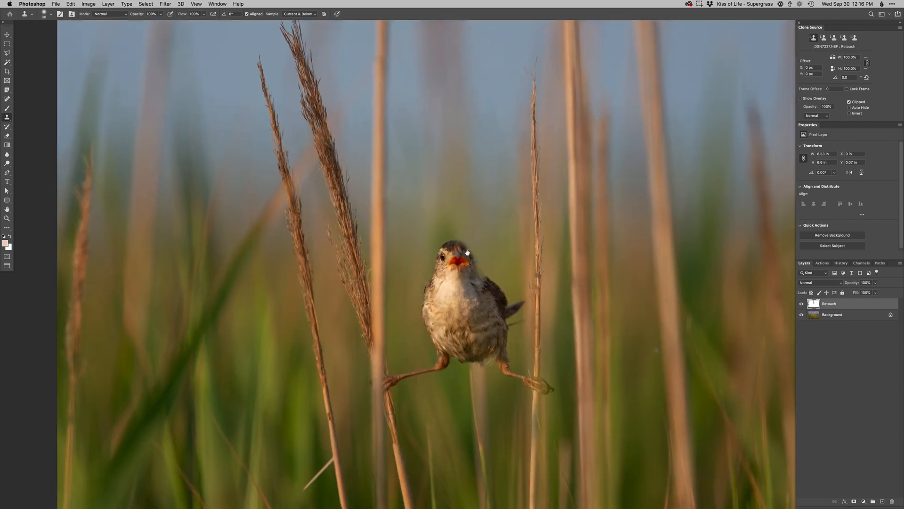
pyautogui.moveTo(468, 367)
pyautogui.mouseDown()
pyautogui.moveTo(483, 380)
pyautogui.moveTo(475, 361)
pyautogui.moveTo(485, 369)
pyautogui.moveTo(471, 390)
pyautogui.moveTo(473, 330)
pyautogui.moveTo(462, 328)
pyautogui.moveTo(471, 345)
pyautogui.mouseUp()
pyautogui.keyDown('alt'); pyautogui.click(485, 349); pyautogui.keyUp('alt')
pyautogui.keyDown('alt'); pyautogui.click(460, 321); pyautogui.keyUp('alt')
pyautogui.keyDown('alt'); pyautogui.click(483, 316); pyautogui.keyUp('alt')
pyautogui.click(471, 316)
pyautogui.keyDown('alt'); pyautogui.click(469, 336); pyautogui.keyUp('alt')
pyautogui.click(471, 295)
pyautogui.keyDown('alt'); pyautogui.click(468, 315); pyautogui.keyUp('alt')
pyautogui.click(465, 301)
pyautogui.keyDown('alt'); pyautogui.click(469, 326); pyautogui.keyUp('alt')
pyautogui.click(479, 324)
pyautogui.keyDown('alt'); pyautogui.click(486, 327); pyautogui.keyUp('alt')
pyautogui.moveTo(479, 360); pyautogui.dragTo(488, 381)
pyautogui.keyDown('alt'); pyautogui.click(492, 358); pyautogui.keyUp('alt')
pyautogui.click(475, 407)
pyautogui.scroll(2, 476, 409)
pyautogui.keyDown('alt'); pyautogui.click(477, 349); pyautogui.keyUp('alt')
# Add a layer mask to the Retouch layer and paint black to restore the bird's head and belly covered by cloning.
pyautogui.keyDown('super'); pyautogui.click(469, 330); pyautogui.keyUp('super')
pyautogui.press('super+shift+m')
pyautogui.press('b')
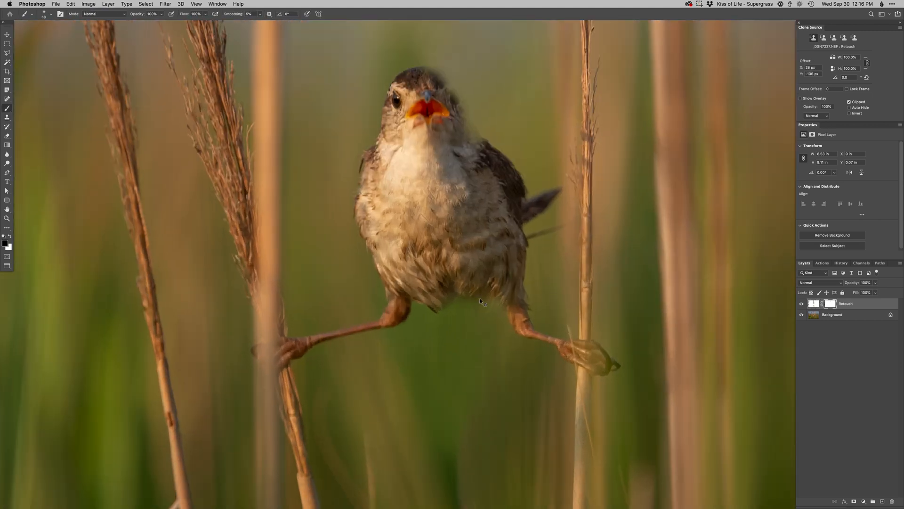
pyautogui.rightClick(475, 348)
pyautogui.click(529, 349)
pyautogui.moveTo(458, 327); pyautogui.dragTo(468, 327)
pyautogui.press('x')
pyautogui.press('x')
pyautogui.moveTo(428, 301)
pyautogui.mouseDown()
pyautogui.moveTo(488, 318)
pyautogui.moveTo(485, 329)
pyautogui.moveTo(447, 307)
pyautogui.moveTo(471, 334)
pyautogui.moveTo(474, 411)
pyautogui.mouseUp()
pyautogui.moveTo(424, 191); pyautogui.dragTo(466, 190)
pyautogui.moveTo(441, 283); pyautogui.dragTo(437, 364)
pyautogui.moveTo(484, 312); pyautogui.dragTo(465, 314)
# Refine the mask around the bird's head with a smaller brush, painting white to hide the stalk remnants beside it.
pyautogui.press('x')
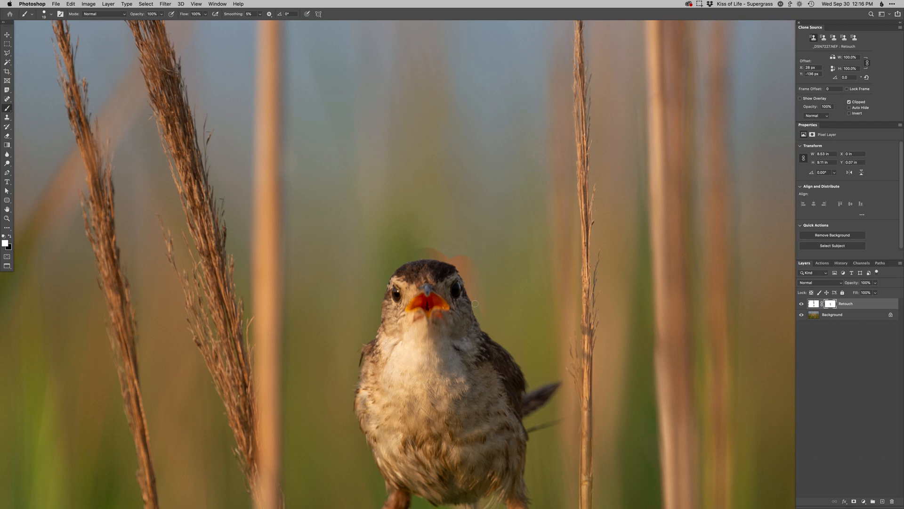
pyautogui.moveTo(472, 297); pyautogui.dragTo(469, 359)
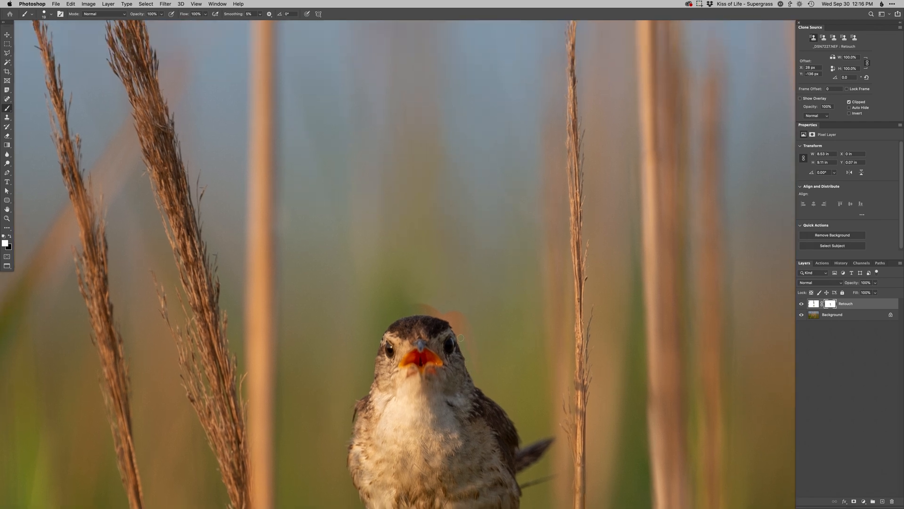
pyautogui.press('[')
pyautogui.press('x')
pyautogui.moveTo(440, 314)
pyautogui.keyDown('ctrl'); pyautogui.keyDown('alt'); pyautogui.mouseDown()
pyautogui.moveTo(447, 314)
pyautogui.moveTo(438, 310)
pyautogui.mouseUp(); pyautogui.keyUp('alt'); pyautogui.keyUp('ctrl')
pyautogui.press('super+z')
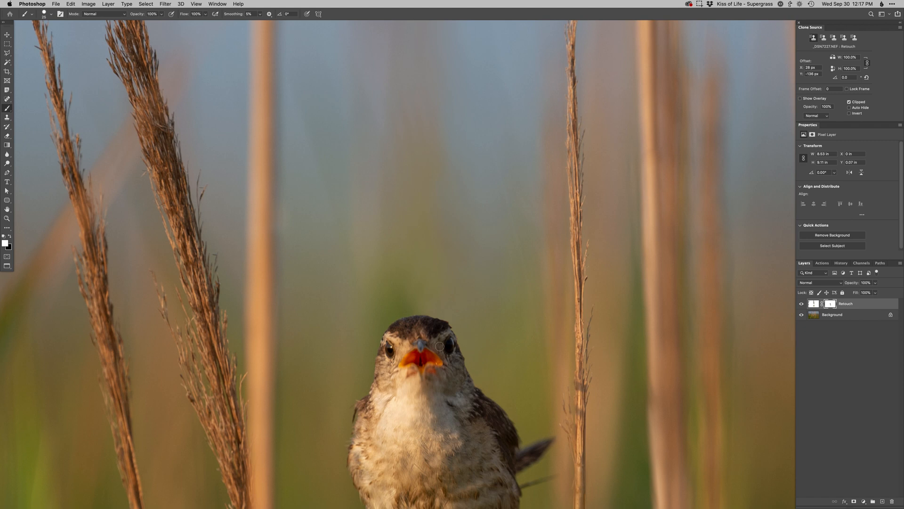
# Refine the mask below the bird's belly with adjusted brush sizes to hide the stalk remnant and keep the feather edge.
pyautogui.moveTo(455, 346); pyautogui.dragTo(457, 207)
pyautogui.moveTo(462, 369)
pyautogui.mouseDown()
pyautogui.moveTo(447, 283)
pyautogui.moveTo(446, 329)
pyautogui.mouseUp()
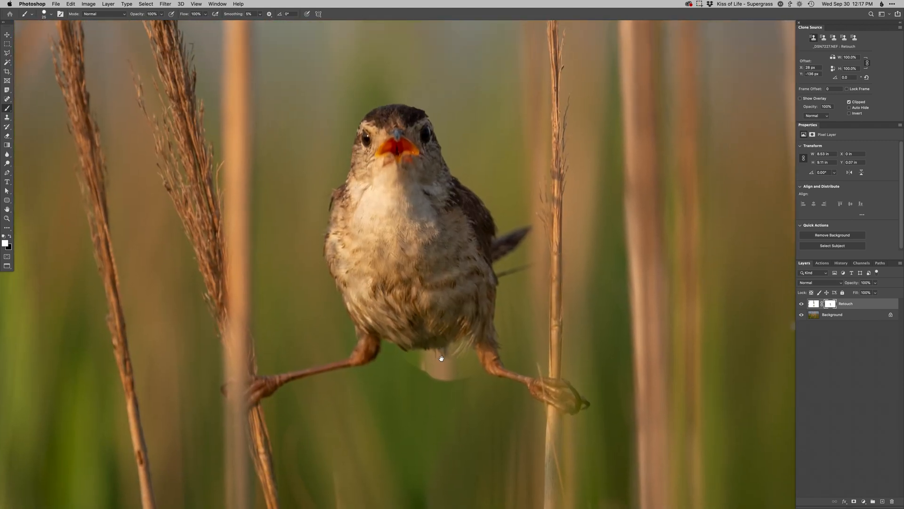
pyautogui.rightClick(444, 341)
pyautogui.click(455, 392)
pyautogui.moveTo(427, 367); pyautogui.dragTo(416, 370)
pyautogui.press(']')
pyautogui.press(']')
pyautogui.press(']')
pyautogui.press(']')
pyautogui.press(']')
pyautogui.moveTo(399, 360)
pyautogui.mouseDown()
pyautogui.moveTo(441, 367)
pyautogui.moveTo(433, 377)
pyautogui.moveTo(462, 374)
pyautogui.moveTo(464, 366)
pyautogui.moveTo(442, 379)
pyautogui.moveTo(468, 365)
pyautogui.mouseUp()
pyautogui.keyDown('ctrl'); pyautogui.keyDown('alt'); pyautogui.moveTo(468, 365); pyautogui.dragTo(465, 363); pyautogui.keyUp('alt'); pyautogui.keyUp('ctrl')
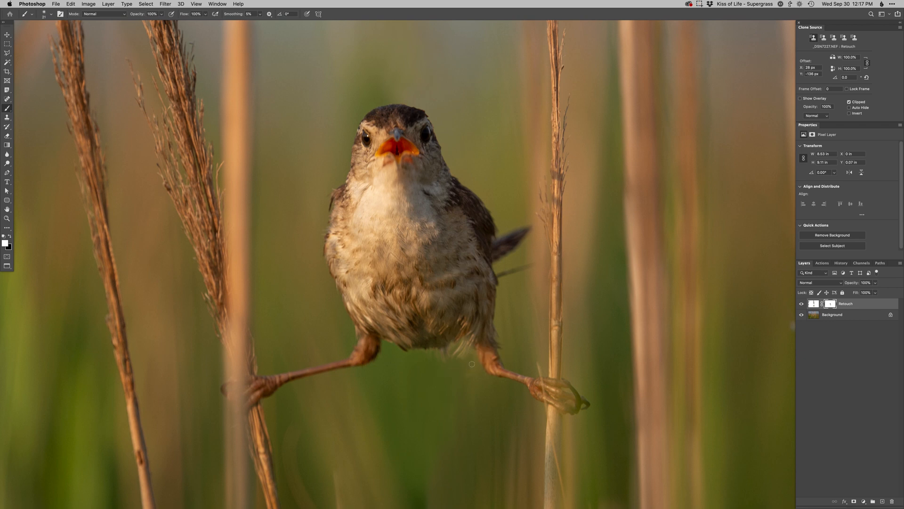
pyautogui.keyDown('ctrl'); pyautogui.keyDown('alt'); pyautogui.moveTo(458, 366); pyautogui.dragTo(452, 345); pyautogui.keyUp('alt'); pyautogui.keyUp('ctrl')
pyautogui.scroll(-5, 437, 357)
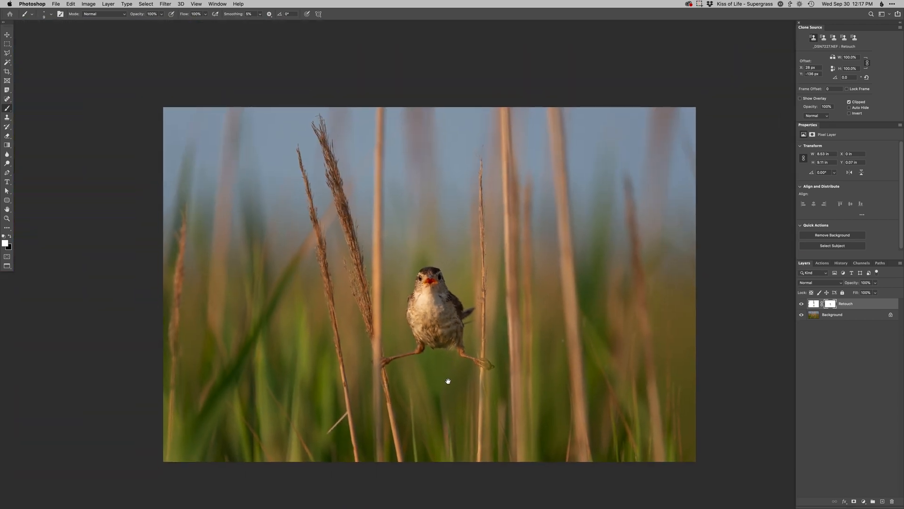
# Apply the Retouch layer's mask and clone out the small speck beside the thick blurred stalk in the right half of the photo.
pyautogui.moveTo(432, 358); pyautogui.dragTo(446, 351)
pyautogui.press('Delete')
pyautogui.press('s')
pyautogui.moveTo(576, 340); pyautogui.dragTo(576, 340)
pyautogui.keyDown('alt'); pyautogui.click(575, 333); pyautogui.keyUp('alt')
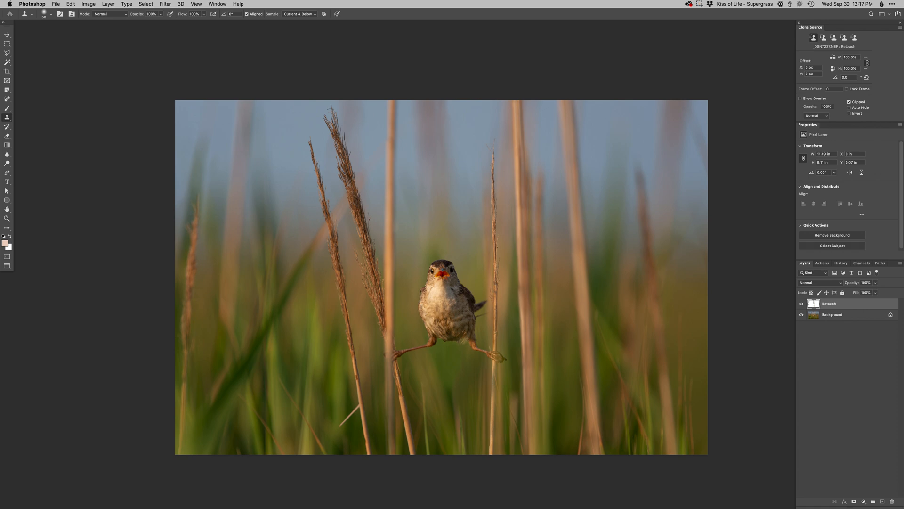
# Heal and clone away the pale diagonal twig leaning against the lower part of the leftmost sharp stem.
pyautogui.scroll(3, 351, 416)
pyautogui.press('j')
pyautogui.moveTo(338, 425)
pyautogui.mouseDown()
pyautogui.moveTo(365, 397)
pyautogui.moveTo(374, 406)
pyautogui.mouseUp()
pyautogui.press('s')
pyautogui.scroll(3, 359, 405)
pyautogui.keyDown('alt'); pyautogui.click(374, 406); pyautogui.keyUp('alt')
pyautogui.hotkey('alt', 'shift', 'Down')
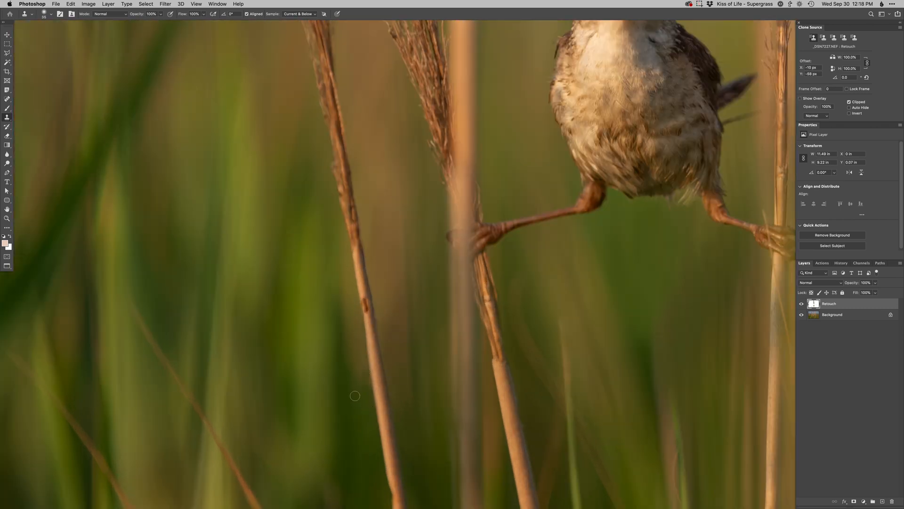
# Clone out the small distracting mark in the grass near the photo's lower-left edge.
pyautogui.press('super+0')
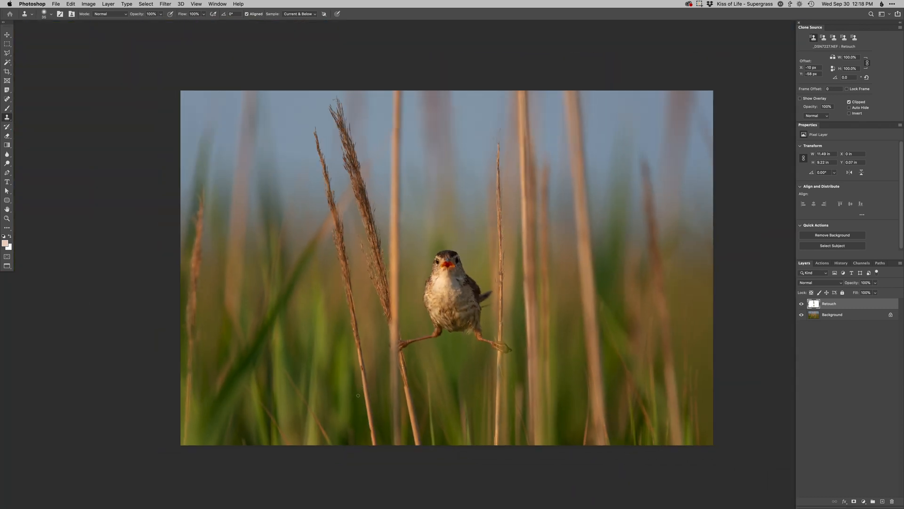
pyautogui.keyDown('ctrl'); pyautogui.keyDown('alt'); pyautogui.moveTo(245, 433); pyautogui.dragTo(244, 447); pyautogui.keyUp('alt'); pyautogui.keyUp('ctrl')
pyautogui.keyDown('alt'); pyautogui.click(243, 433); pyautogui.keyUp('alt')
pyautogui.moveTo(599, 367); pyautogui.dragTo(594, 369)
# Add a Dodge curves layer with a black mask and paint white with a small brush to brighten the bird's eyes.
pyautogui.keyDown('super'); pyautogui.click(449, 273); pyautogui.keyUp('super')
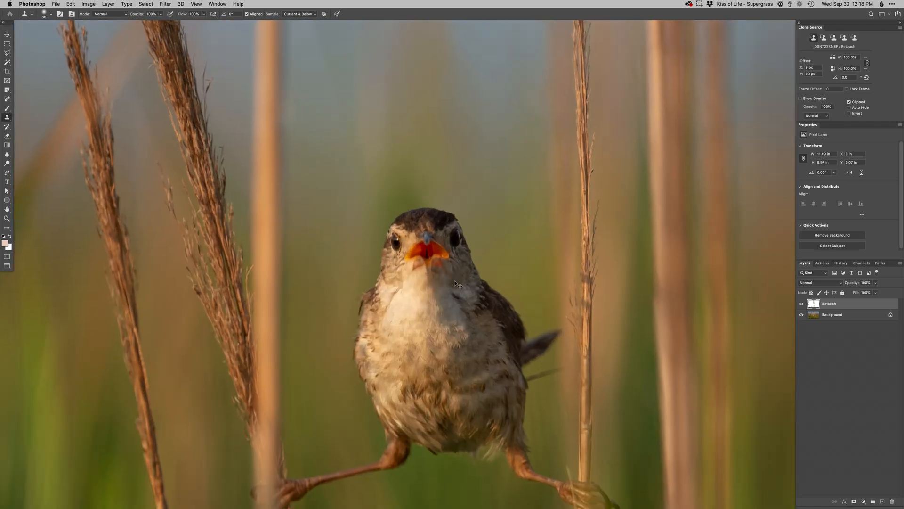
pyautogui.press('F2')
pyautogui.moveTo(454, 247); pyautogui.dragTo(459, 313)
pyautogui.rightClick(464, 305)
pyautogui.doubleClick(479, 356)
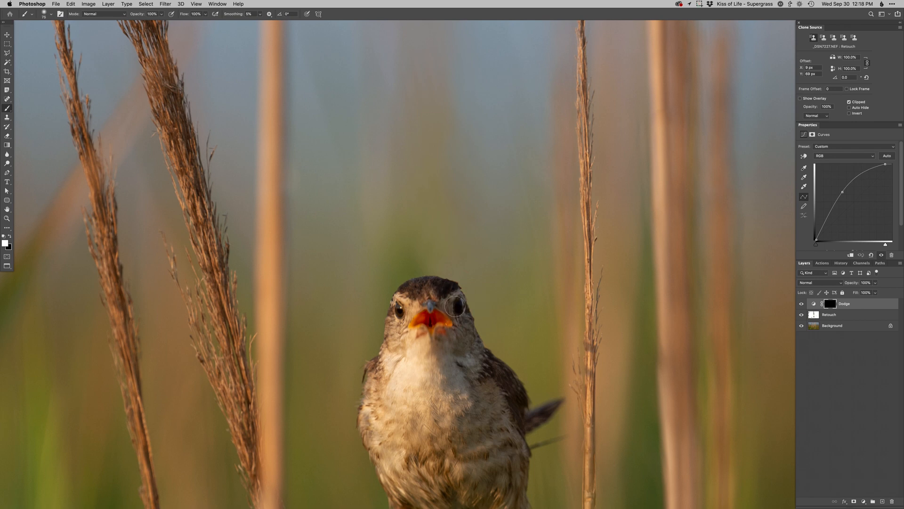
pyautogui.moveTo(470, 353)
pyautogui.mouseDown()
pyautogui.moveTo(481, 387)
pyautogui.moveTo(492, 391)
pyautogui.mouseUp()
pyautogui.press('x')
pyautogui.keyDown('ctrl'); pyautogui.keyDown('alt'); pyautogui.moveTo(465, 303); pyautogui.dragTo(448, 280); pyautogui.keyUp('alt'); pyautogui.keyUp('ctrl')
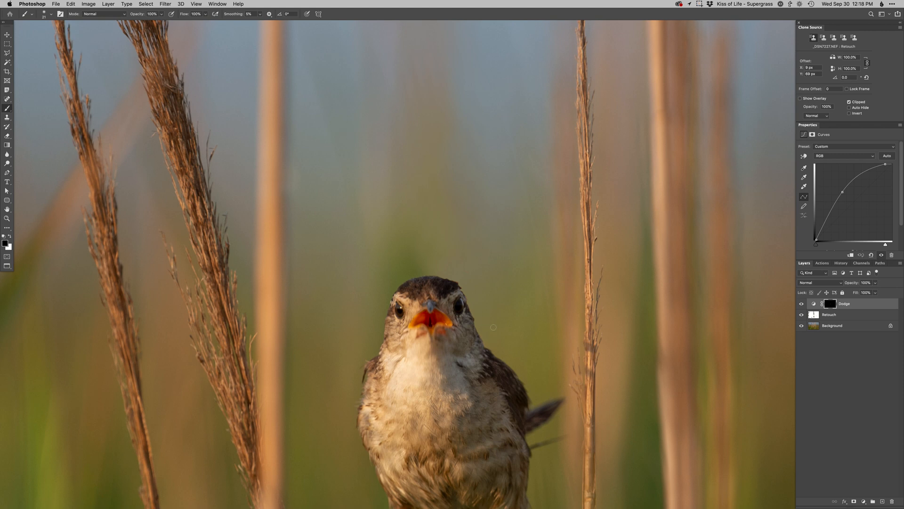
# Duplicate the Dodge layer and paint white on the copy's mask over the eyes with a smaller brush.
pyautogui.press('super+j')
pyautogui.press('x')
pyautogui.keyDown('ctrl'); pyautogui.keyDown('alt'); pyautogui.moveTo(468, 310); pyautogui.dragTo(462, 304); pyautogui.keyUp('alt'); pyautogui.keyUp('ctrl')
pyautogui.keyDown('super'); pyautogui.click(461, 306); pyautogui.keyUp('super')
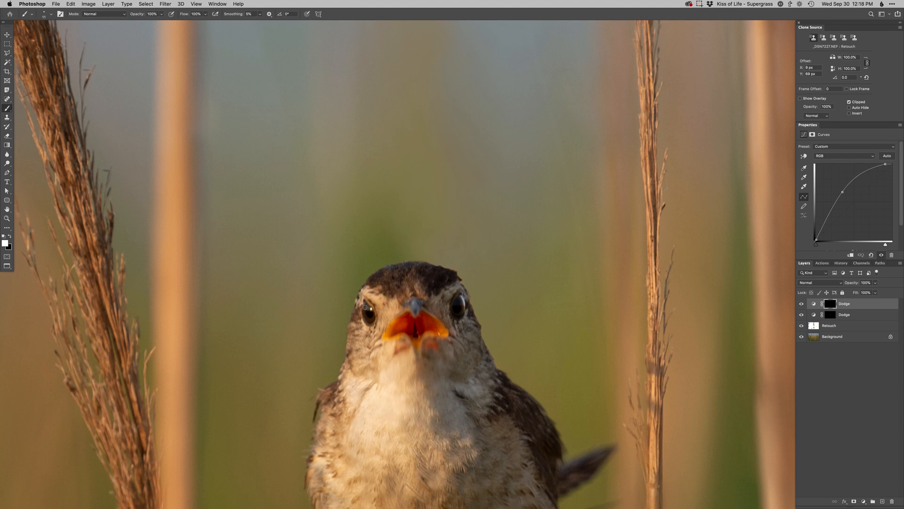
pyautogui.click(368, 308)
pyautogui.press('x')
pyautogui.keyDown('ctrl'); pyautogui.keyDown('alt'); pyautogui.moveTo(406, 328); pyautogui.dragTo(415, 329); pyautogui.keyUp('alt'); pyautogui.keyUp('ctrl')
pyautogui.scroll(-3, 417, 326)
pyautogui.press('x')
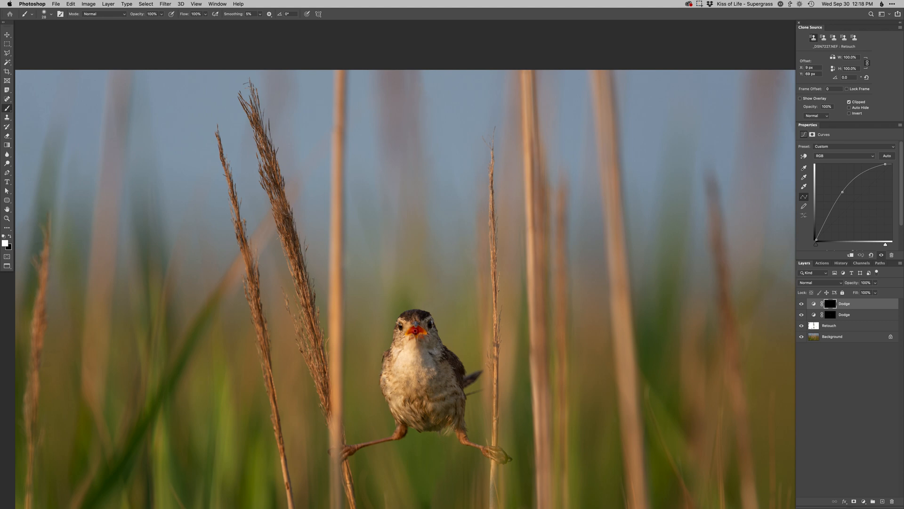
# Brighten the bird's open mouth on the upper Dodge layer's mask and check the effect by toggling the layer's visibility.
pyautogui.scroll(3, 415, 329)
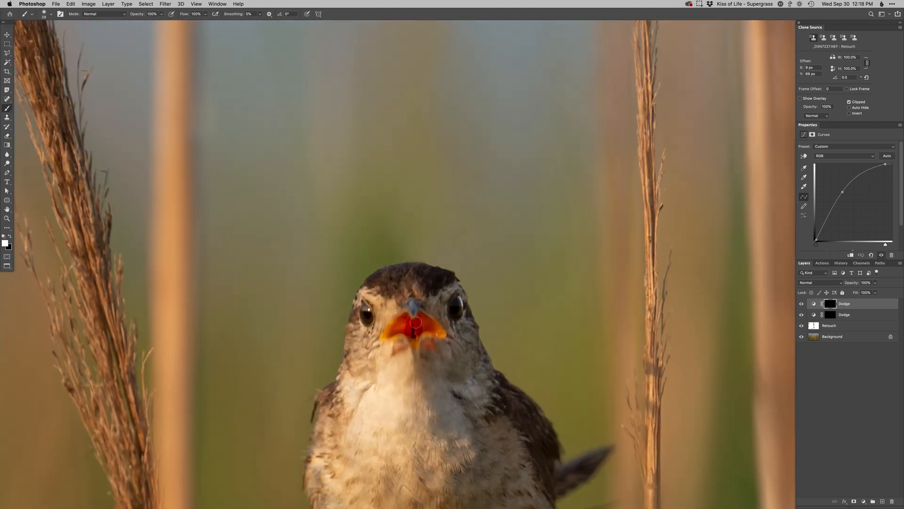
pyautogui.press('x')
pyautogui.scroll(-2, 419, 356)
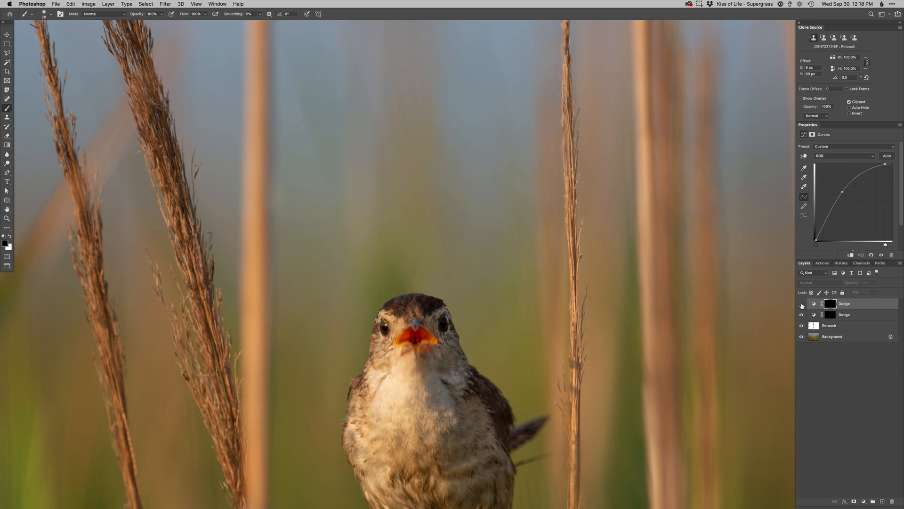
pyautogui.moveTo(417, 348)
pyautogui.mouseDown()
pyautogui.moveTo(428, 348)
pyautogui.moveTo(406, 353)
pyautogui.mouseUp()
pyautogui.press('x')
pyautogui.press('super+z')
pyautogui.press('x')
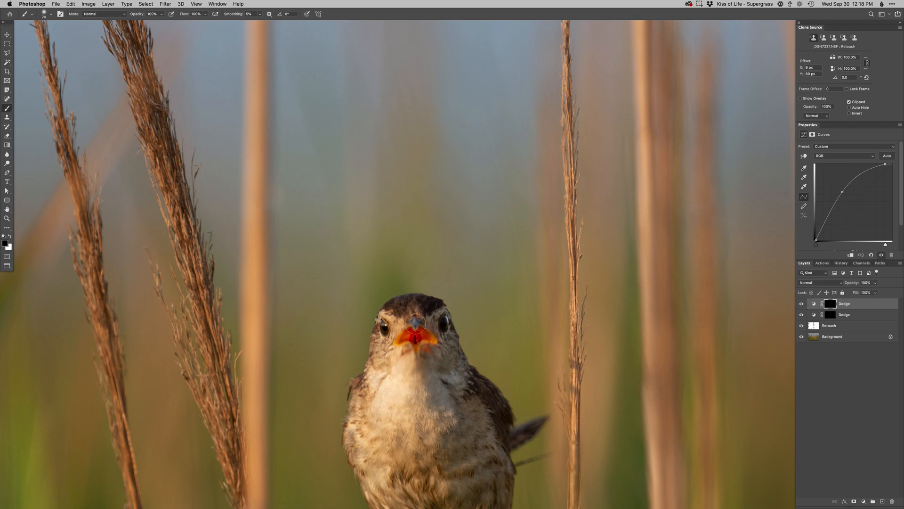
pyautogui.click(802, 305)
pyautogui.click(802, 305)
# Add a Burn curves layer and paint white with a large soft brush to darken the grass along the photo's lower edge.
pyautogui.press('super+0')
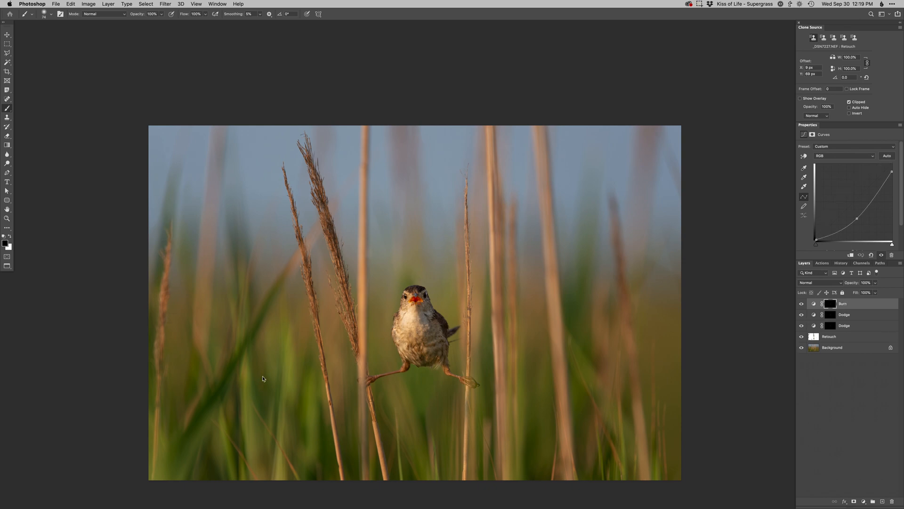
pyautogui.rightClick(266, 380)
pyautogui.moveTo(242, 409); pyautogui.dragTo(269, 409)
pyautogui.press('x')
pyautogui.moveTo(142, 429)
pyautogui.mouseDown()
pyautogui.moveTo(130, 422)
pyautogui.moveTo(151, 471)
pyautogui.mouseUp()
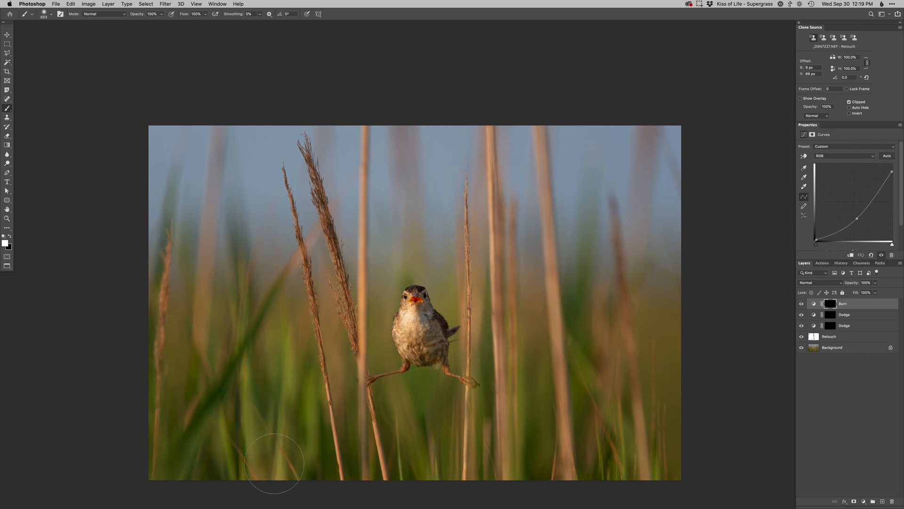
pyautogui.moveTo(275, 456)
pyautogui.mouseDown()
pyautogui.moveTo(253, 442)
pyautogui.moveTo(325, 447)
pyautogui.mouseUp()
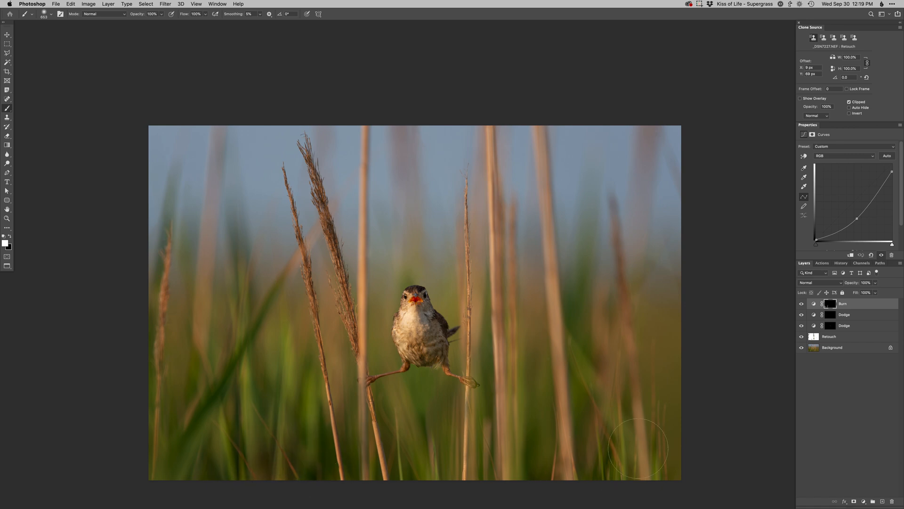
pyautogui.moveTo(582, 451); pyautogui.dragTo(712, 442)
pyautogui.moveTo(575, 485)
pyautogui.mouseDown()
pyautogui.moveTo(683, 367)
pyautogui.moveTo(603, 369)
pyautogui.mouseUp()
# Add a Curves adjustment layer and adjust its Red and Blue channel curves.
pyautogui.press('super+m')
pyautogui.press('Return')
pyautogui.hotkey('alt', '3')
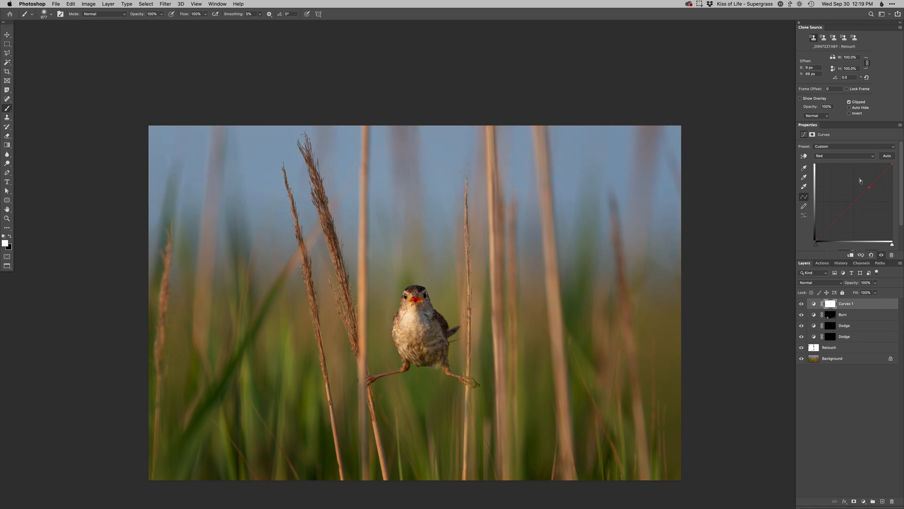
# Fill the Curves mask with black, paint white over the sky to color it, and compare with the original Background.
pyautogui.moveTo(628, 285); pyautogui.dragTo(620, 321)
pyautogui.moveTo(665, 268); pyautogui.dragTo(575, 268)
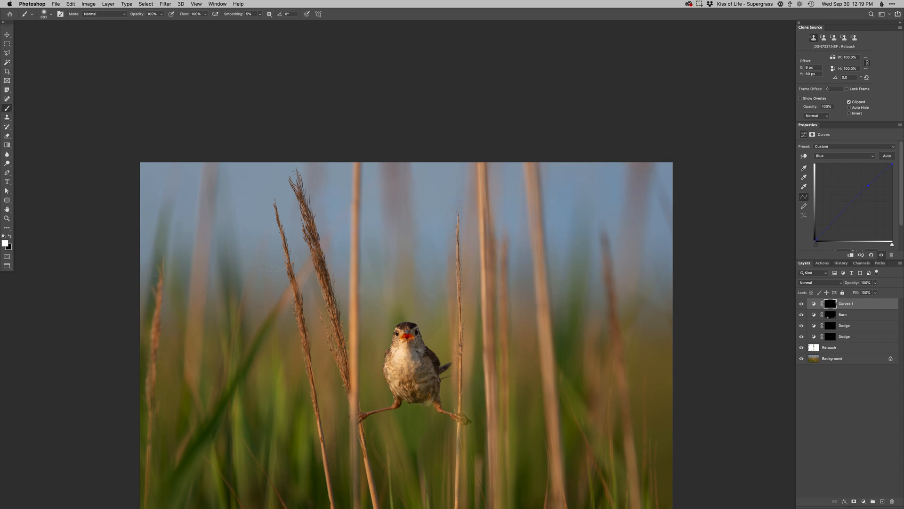
pyautogui.moveTo(358, 443)
pyautogui.mouseDown()
pyautogui.moveTo(482, 217)
pyautogui.moveTo(466, 392)
pyautogui.mouseUp()
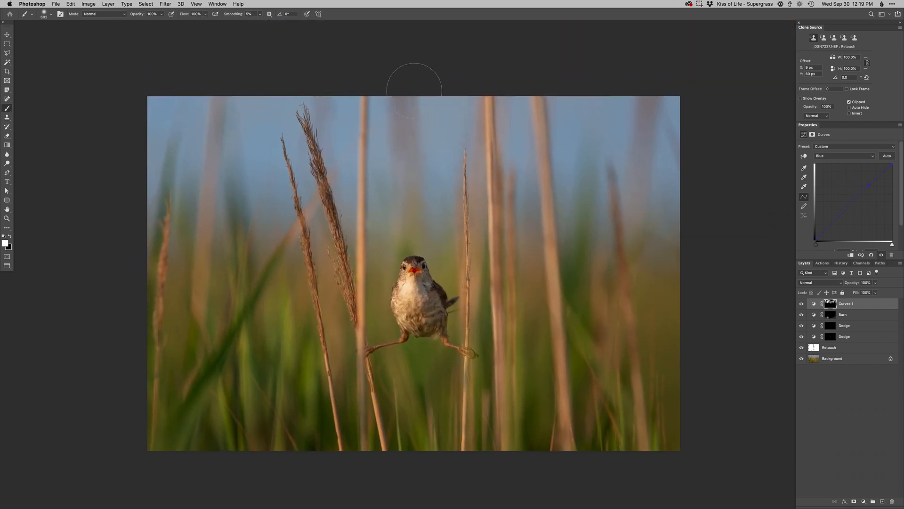
pyautogui.keyDown('alt'); pyautogui.click(802, 358); pyautogui.keyUp('alt')
pyautogui.keyDown('alt'); pyautogui.click(802, 359); pyautogui.keyUp('alt')
pyautogui.keyDown('alt'); pyautogui.click(802, 359); pyautogui.keyUp('alt')
# Clone clean background over the leftover edge just above the bird's head on the Retouch layer.
pyautogui.click(817, 347)
pyautogui.press('s')
pyautogui.moveTo(397, 250); pyautogui.dragTo(430, 255)
pyautogui.keyDown('alt'); pyautogui.click(440, 253); pyautogui.keyUp('alt')
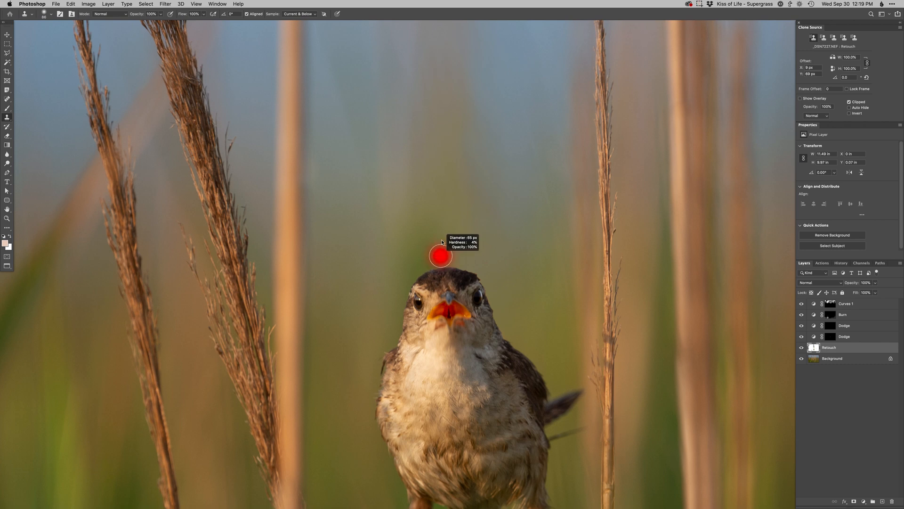
pyautogui.click(422, 263)
# Add a mask to the Retouch layer and paint black with a small brush to restore the bird's head edge.
pyautogui.press('super+shift+m')
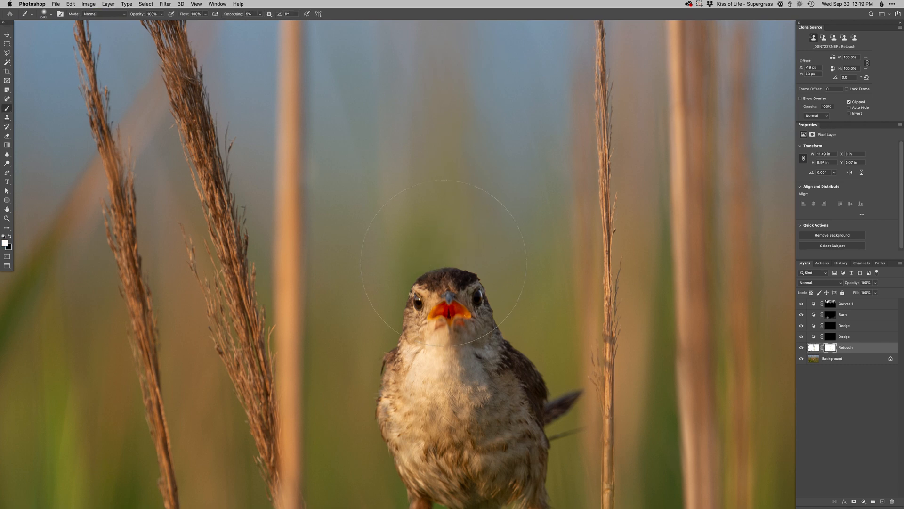
pyautogui.press('b')
pyautogui.rightClick(445, 263)
pyautogui.click(492, 314)
pyautogui.moveTo(428, 286); pyautogui.dragTo(426, 289)
pyautogui.press('x')
# Compare the finished edit with the original Background, restore all layers, and save and close the photo.
pyautogui.press('super+0')
pyautogui.press('super+minus')
pyautogui.moveTo(581, 344); pyautogui.dragTo(552, 342)
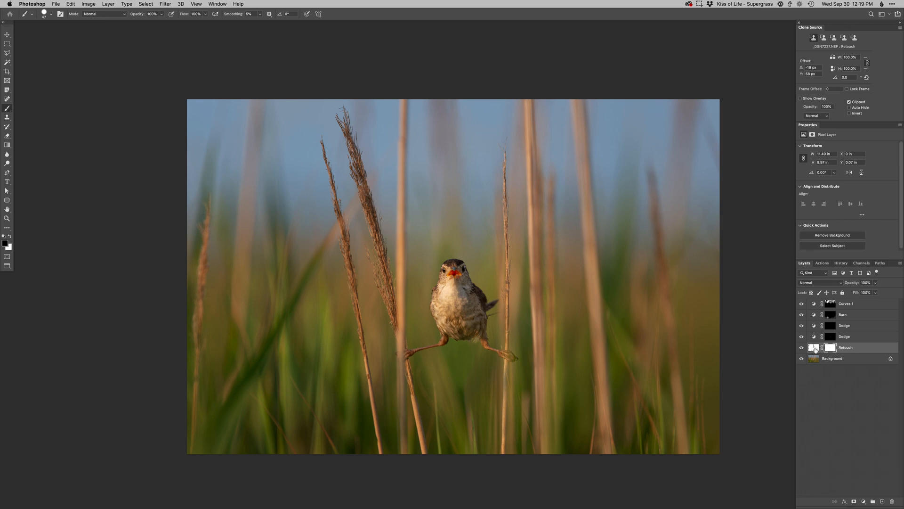
pyautogui.keyDown('alt'); pyautogui.click(801, 359); pyautogui.keyUp('alt')
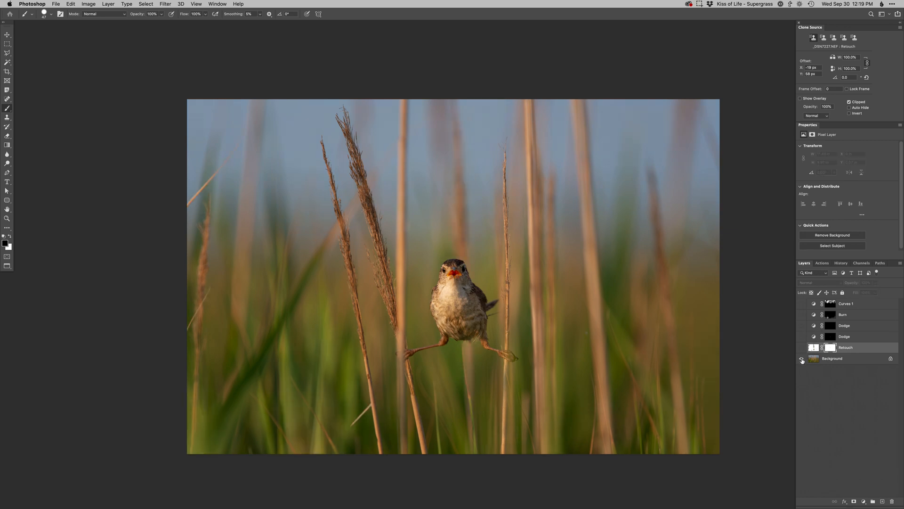
pyautogui.keyDown('alt'); pyautogui.click(802, 361); pyautogui.keyUp('alt')
pyautogui.press('super+w')
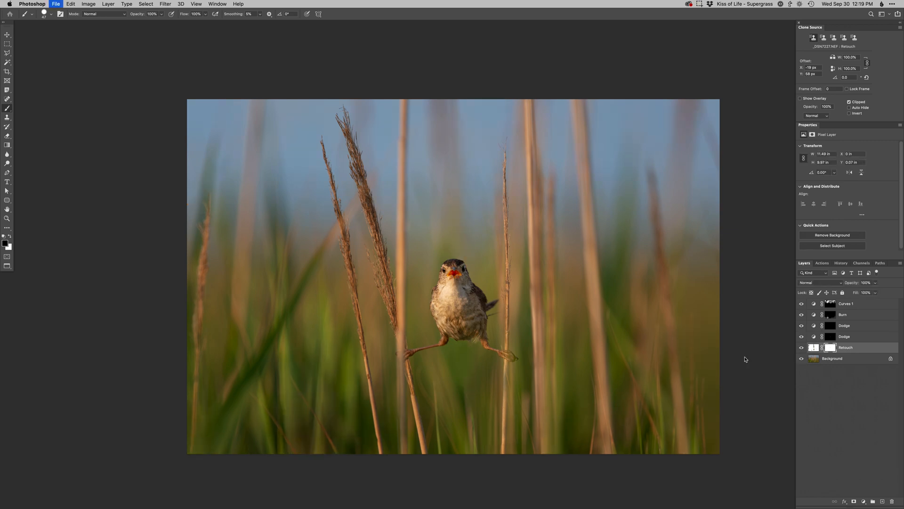
pyautogui.press('Escape')
# Switch to Safari and show the list of workshop options on the wildlife photography website.
pyautogui.press('super+Tab')
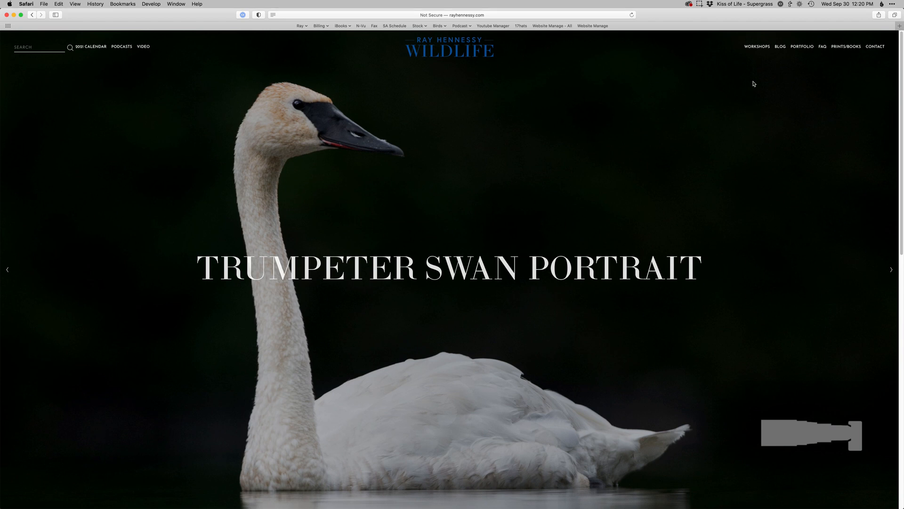
pyautogui.moveTo(757, 46)
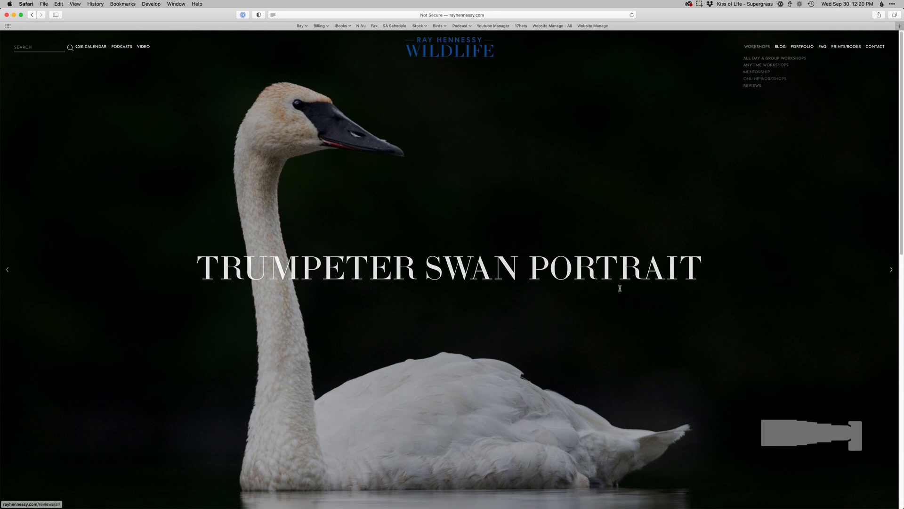
# Switch to Lightroom Classic, compare the original and edited bird photos in Survey view, and open the edited one in Loupe view.
pyautogui.press('super+Tab')
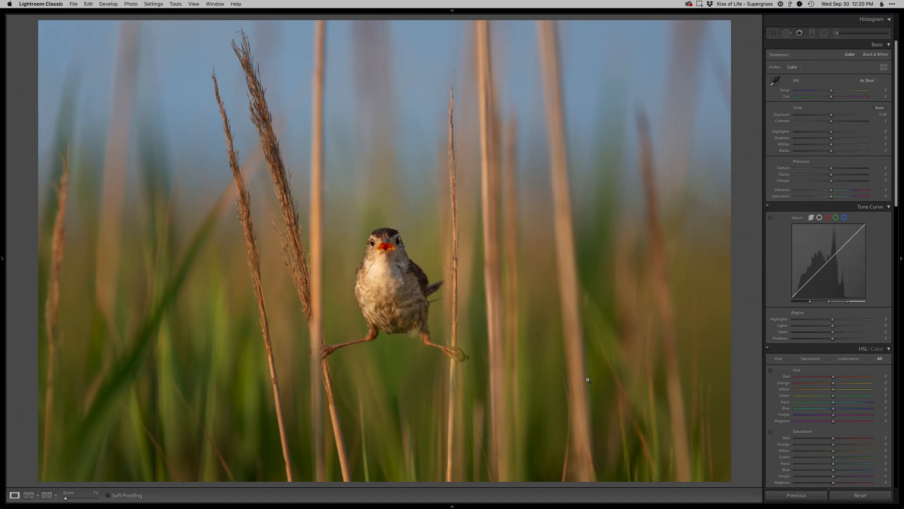
pyautogui.press('g')
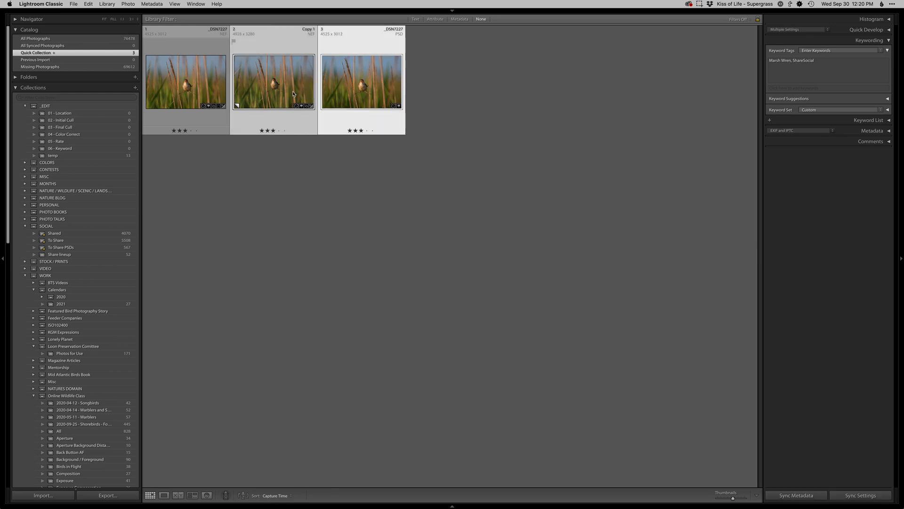
pyautogui.press('n')
pyautogui.hotkey('shift', 'Tab')
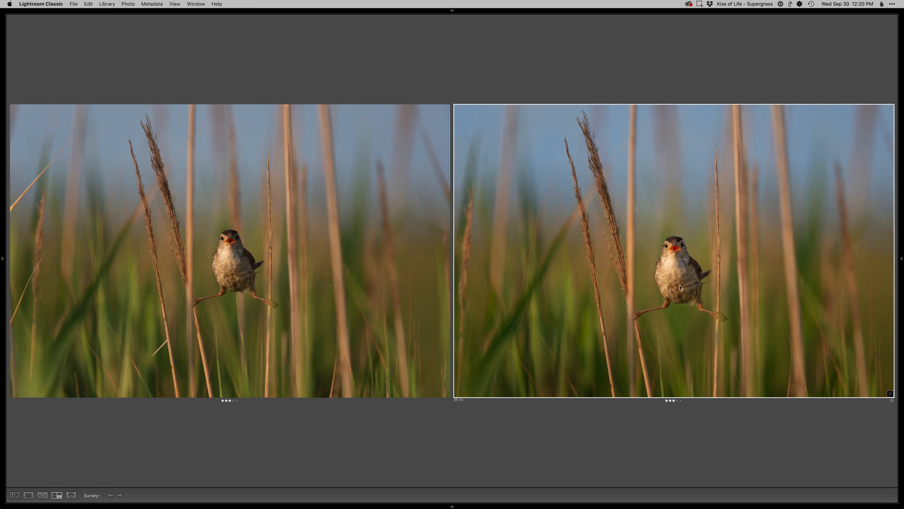
pyautogui.doubleClick(672, 365)
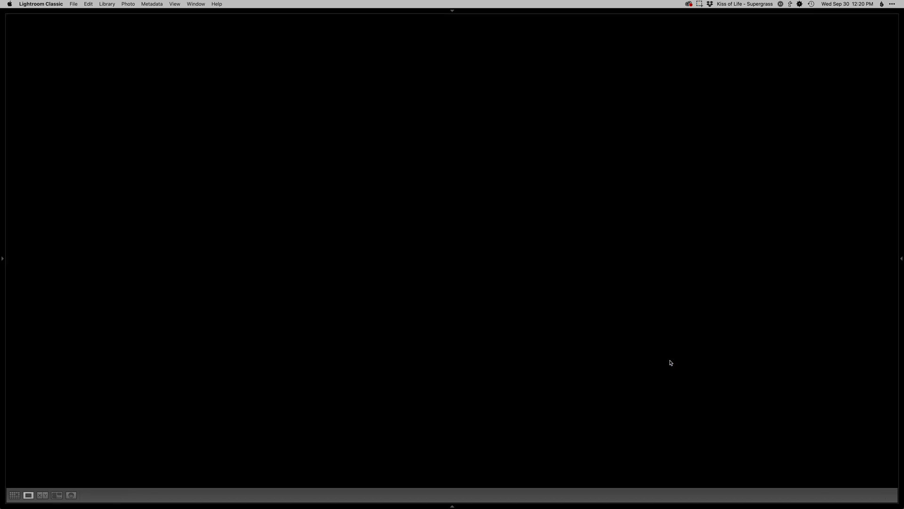